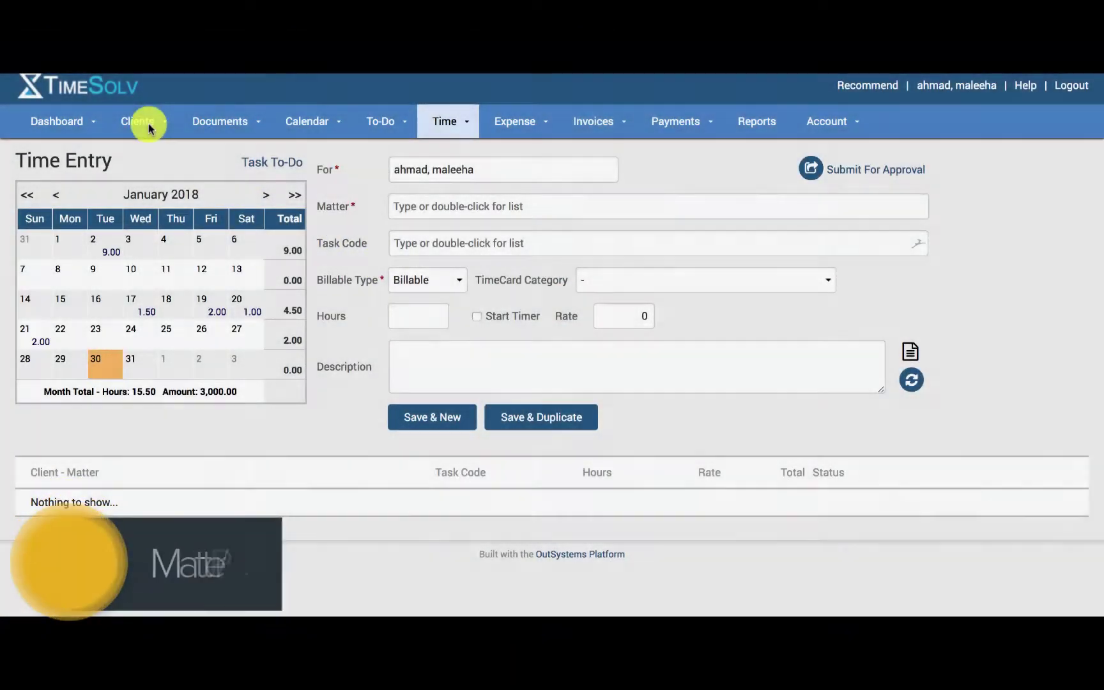
Step: Open the budget of the tax matter under the client Brantford Bridges
{"action": "left_click", "coordinate": [150, 128]}
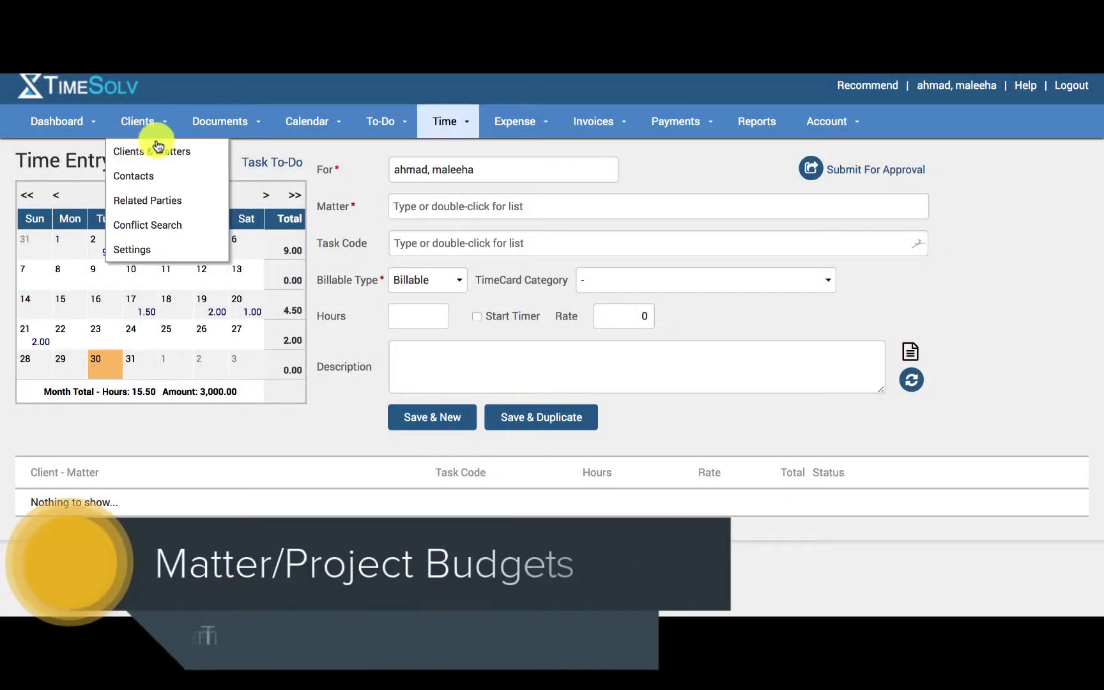
{"action": "left_click", "coordinate": [157, 150]}
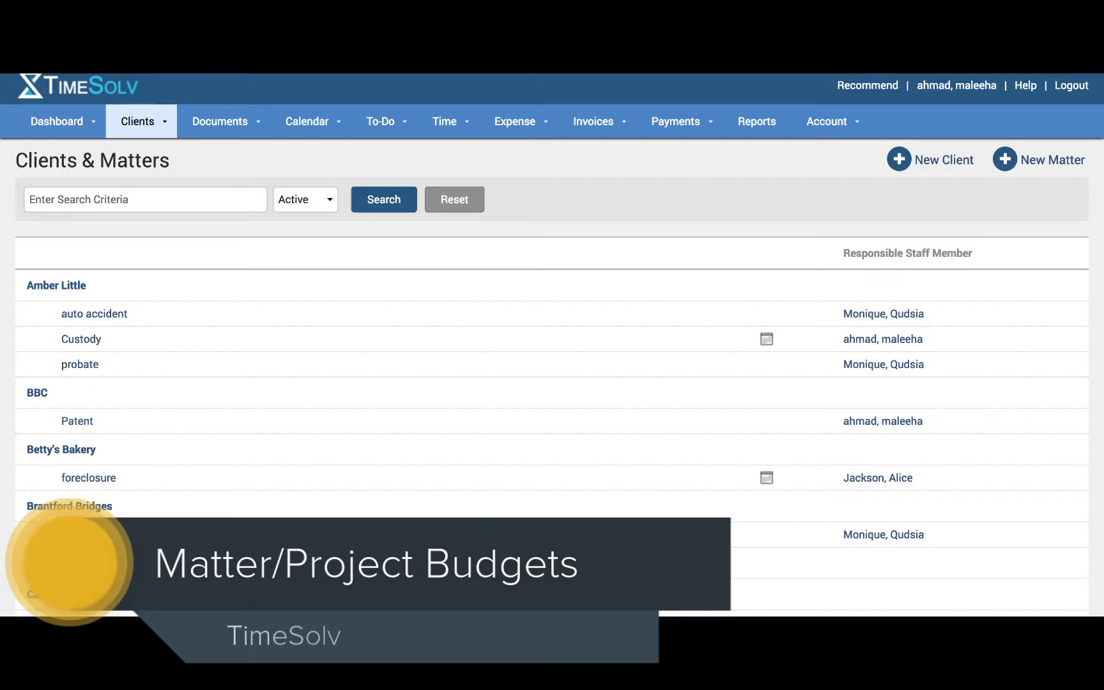
{"action": "left_click", "coordinate": [69, 535]}
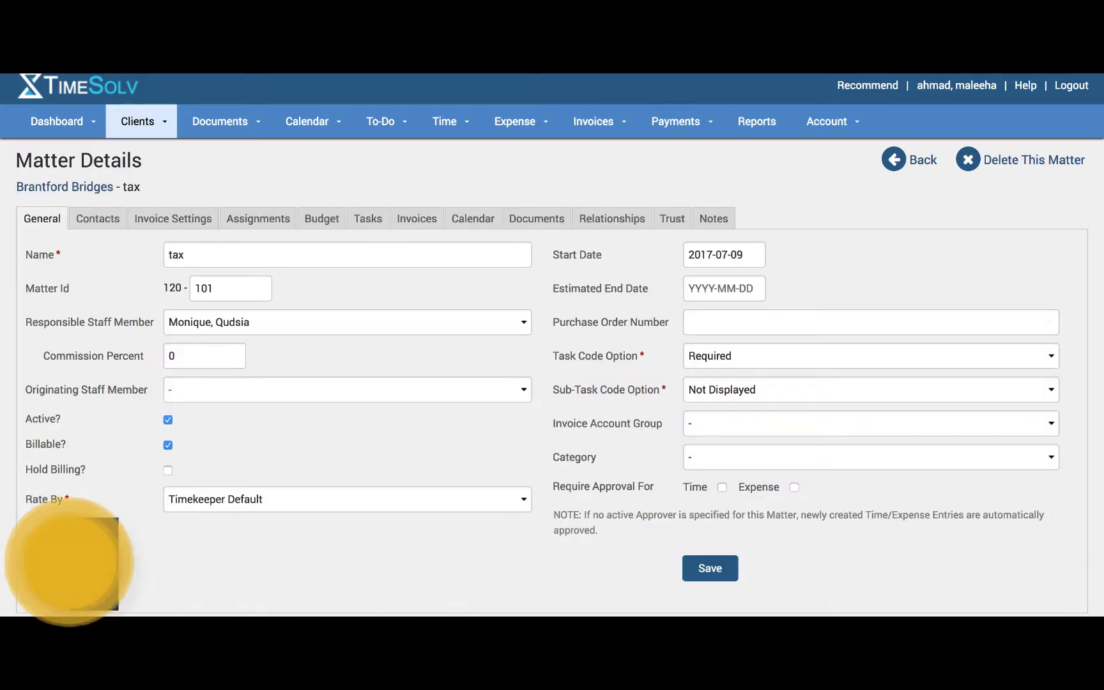
{"action": "left_click", "coordinate": [318, 223]}
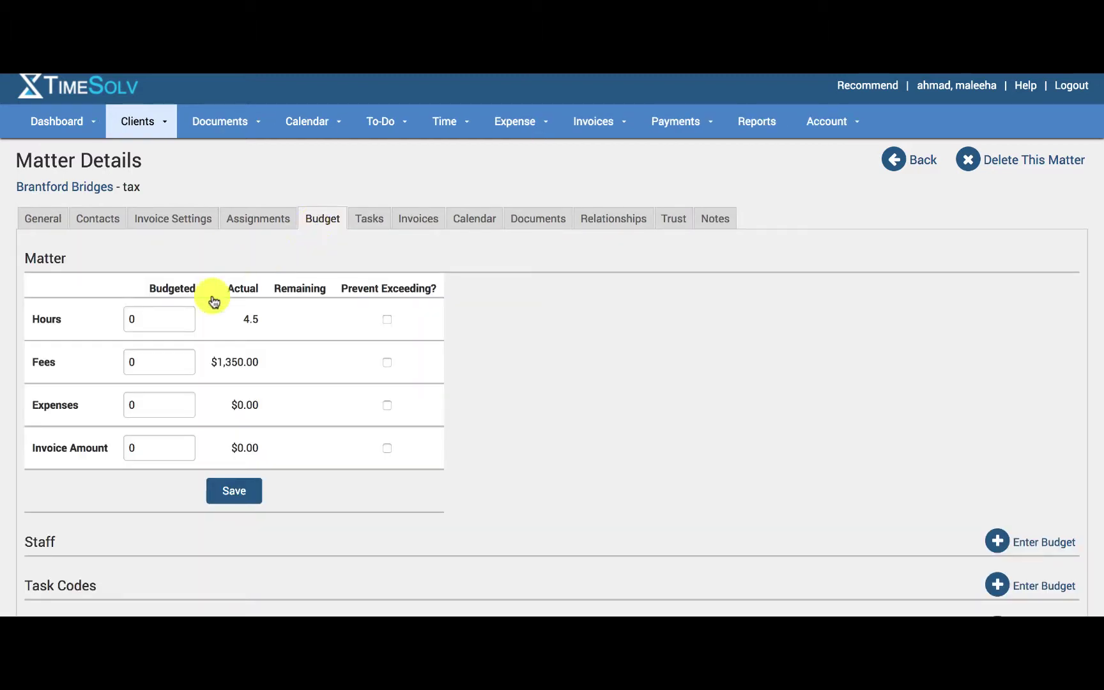
Step: Set the matter's budget to 23 hours, 2000 in fees, 1000 in expenses and 3000 for the invoice amount
{"action": "double_click", "coordinate": [150, 330]}
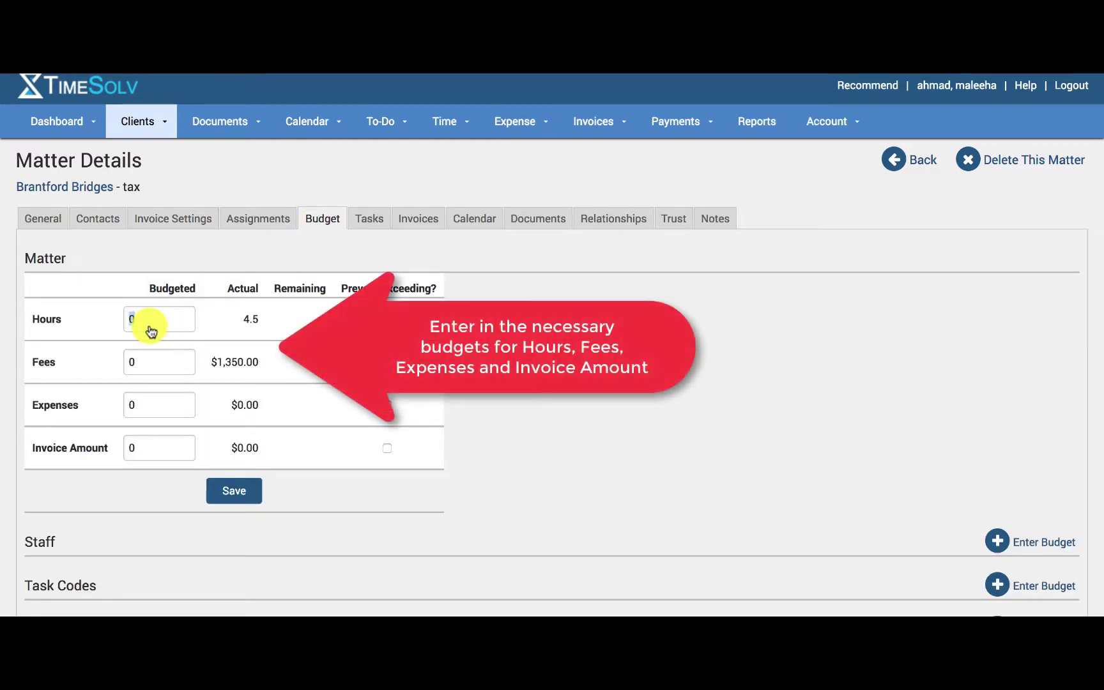
{"action": "type", "text": "2"}
{"action": "type", "text": "20"}
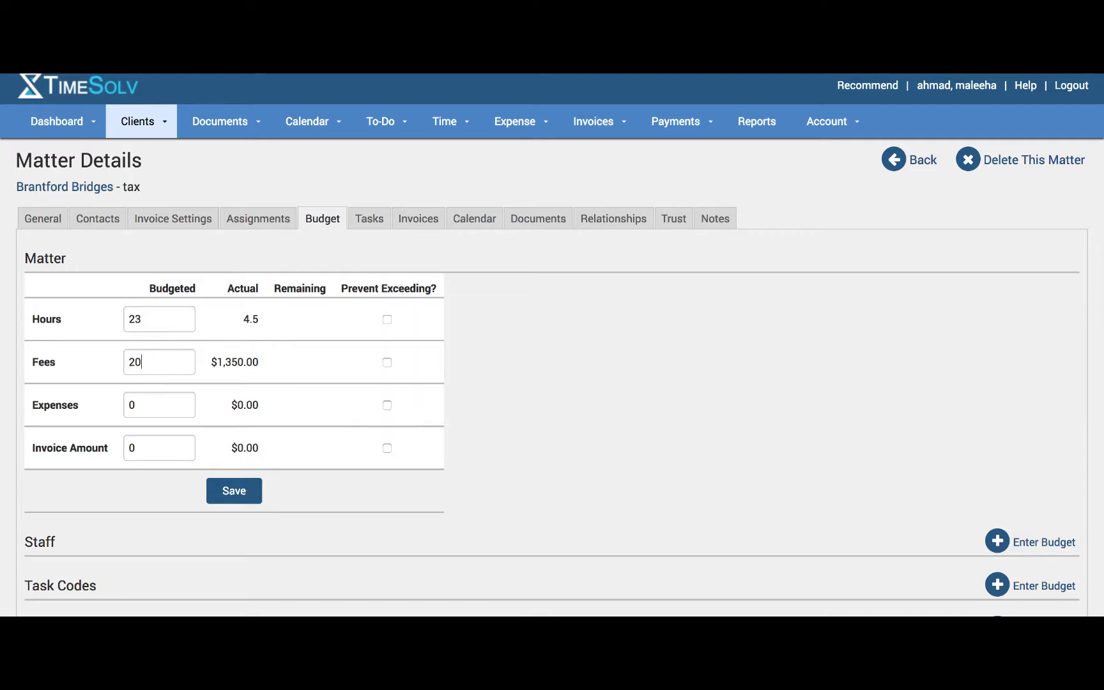
{"action": "left_click", "coordinate": [154, 407]}
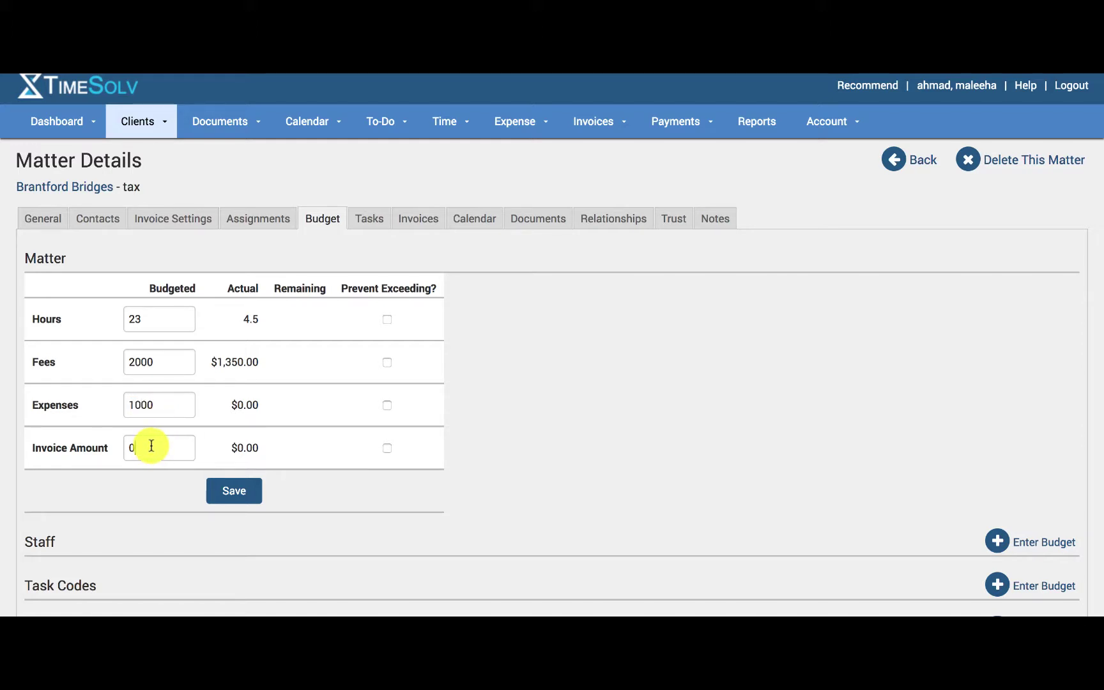
{"action": "type", "text": "3000"}
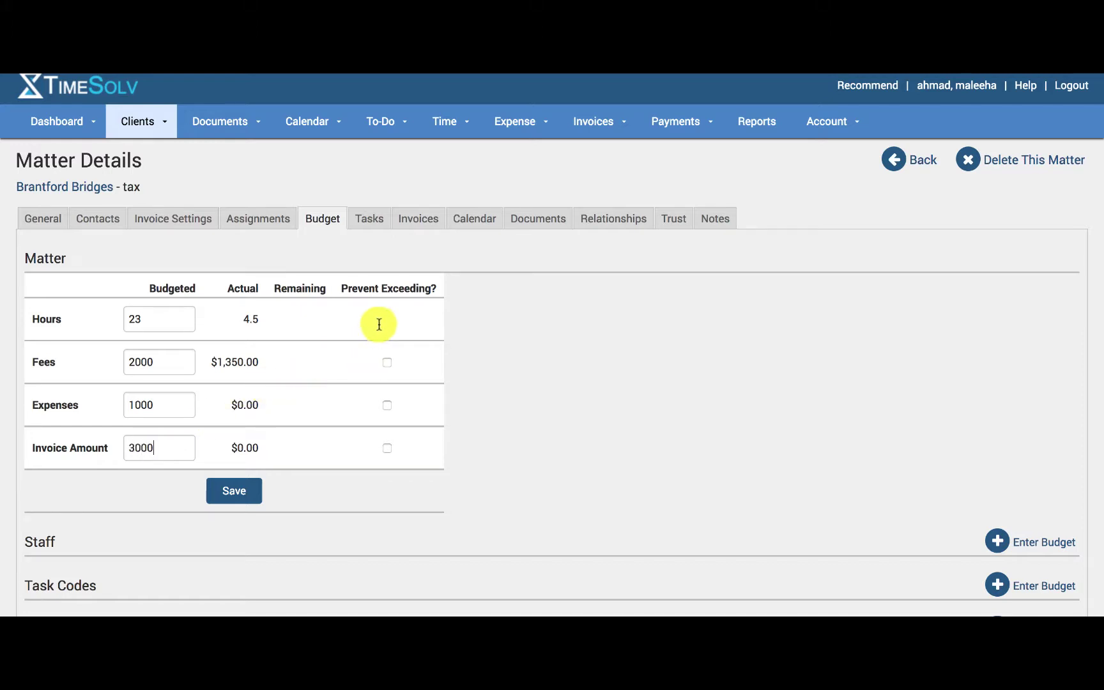
Step: Save the matter budget with exceeding prevented for hours, fees, expenses and invoice amount, and export the budget details to Excel
{"action": "left_click", "coordinate": [386, 319]}
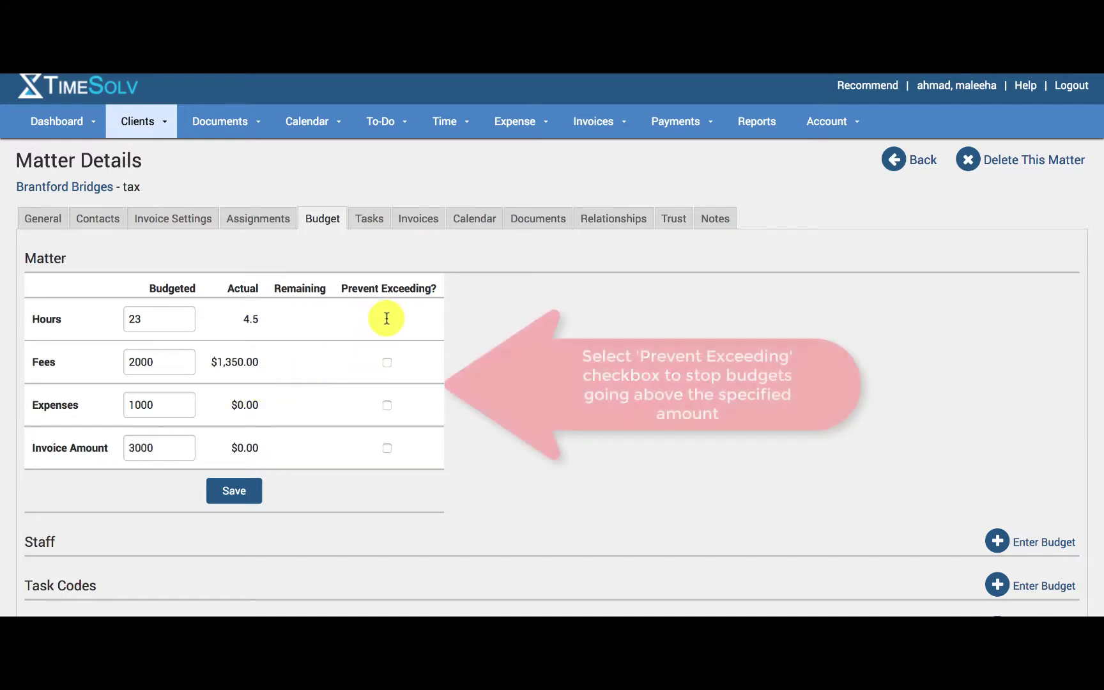
{"action": "left_click", "coordinate": [387, 362]}
{"action": "left_click", "coordinate": [387, 405]}
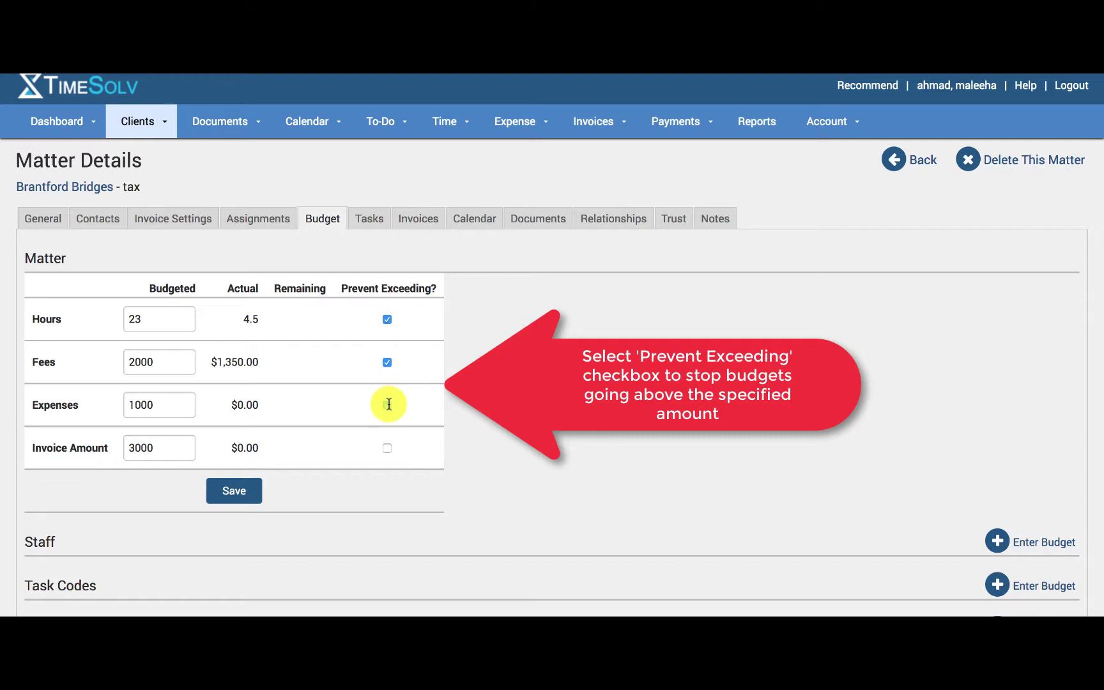
{"action": "left_click", "coordinate": [387, 448]}
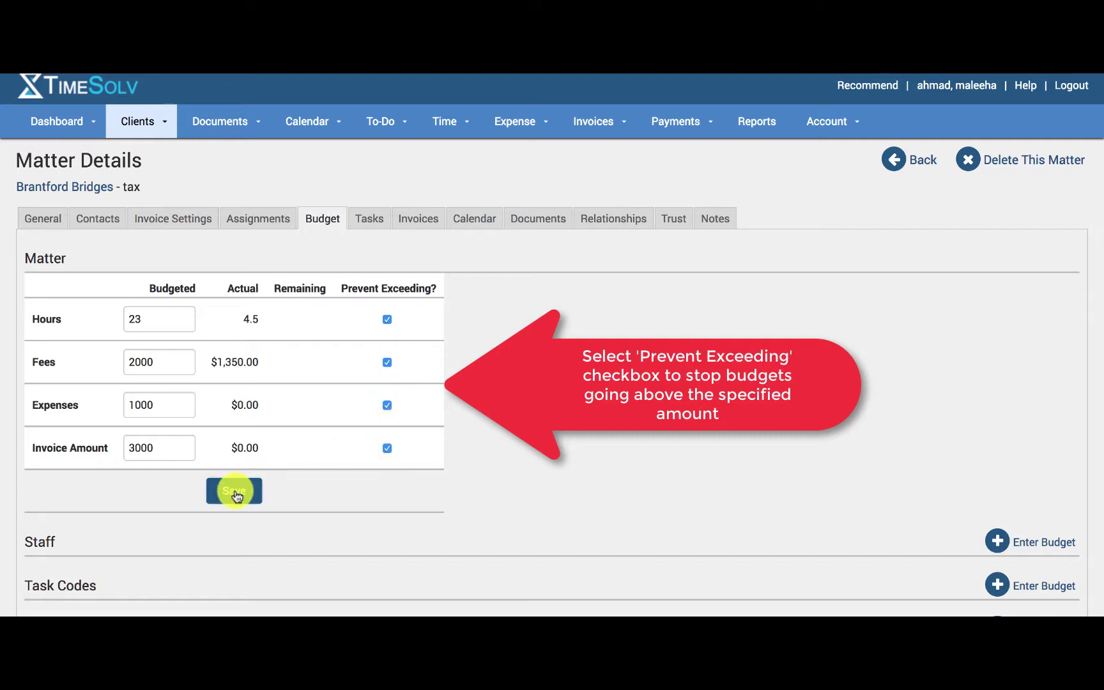
{"action": "left_click", "coordinate": [235, 492]}
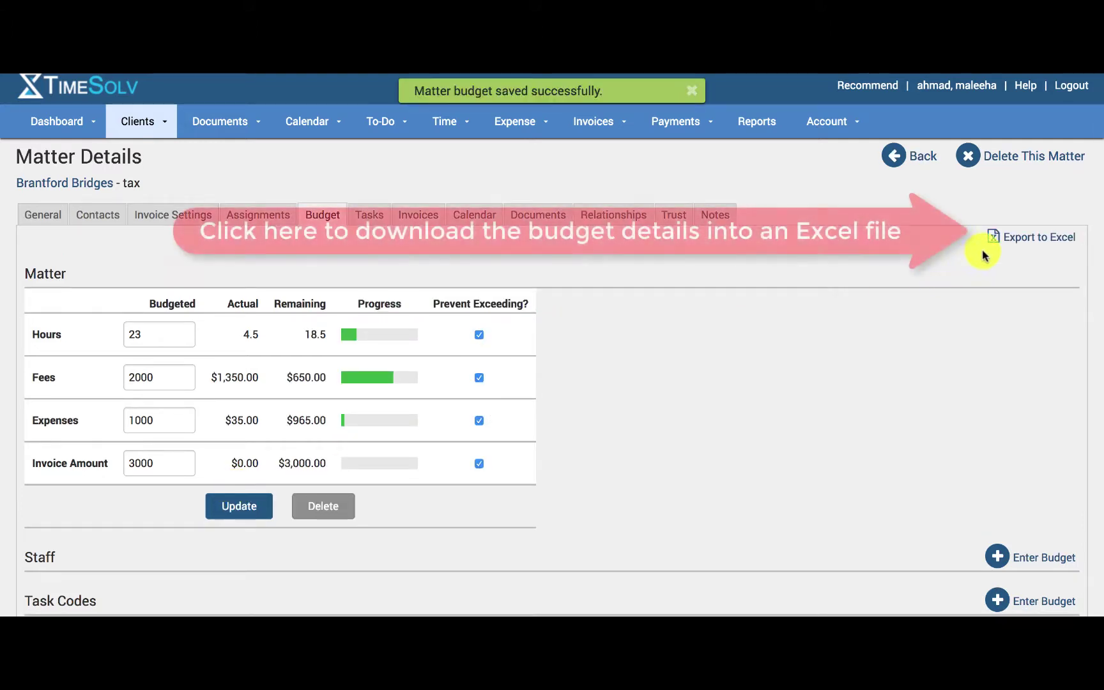
{"action": "left_click", "coordinate": [1007, 244]}
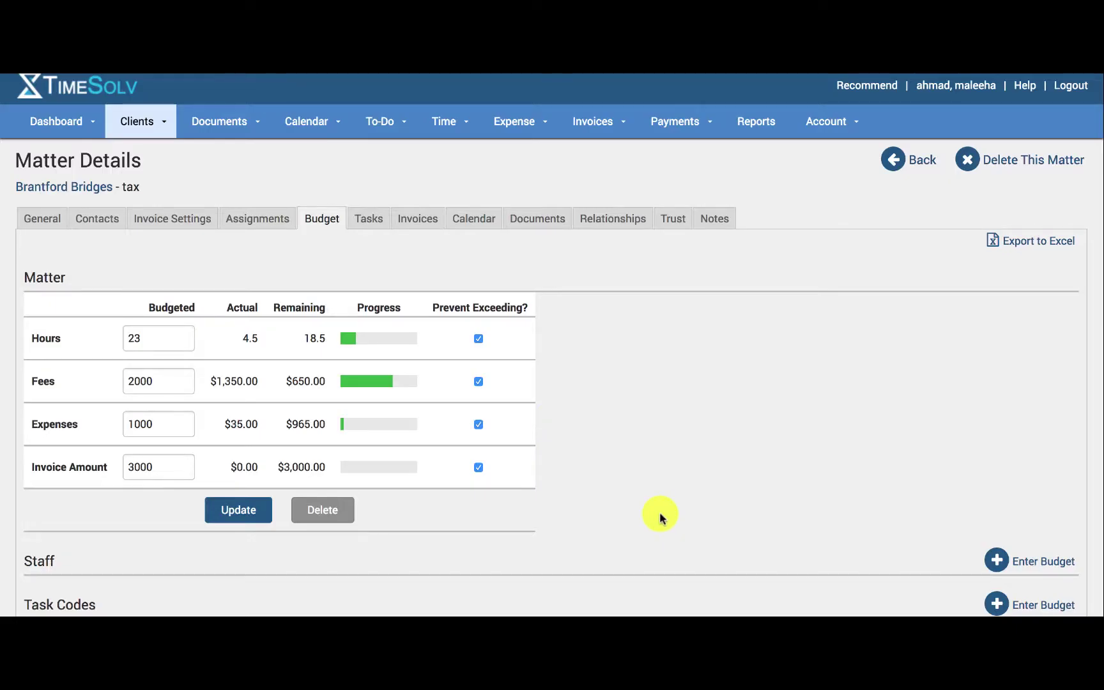
Step: Start a timekeeper budget for the second listed staff member with 5 hours, 500 in fees and 100 in expenses
{"action": "left_click", "coordinate": [997, 562]}
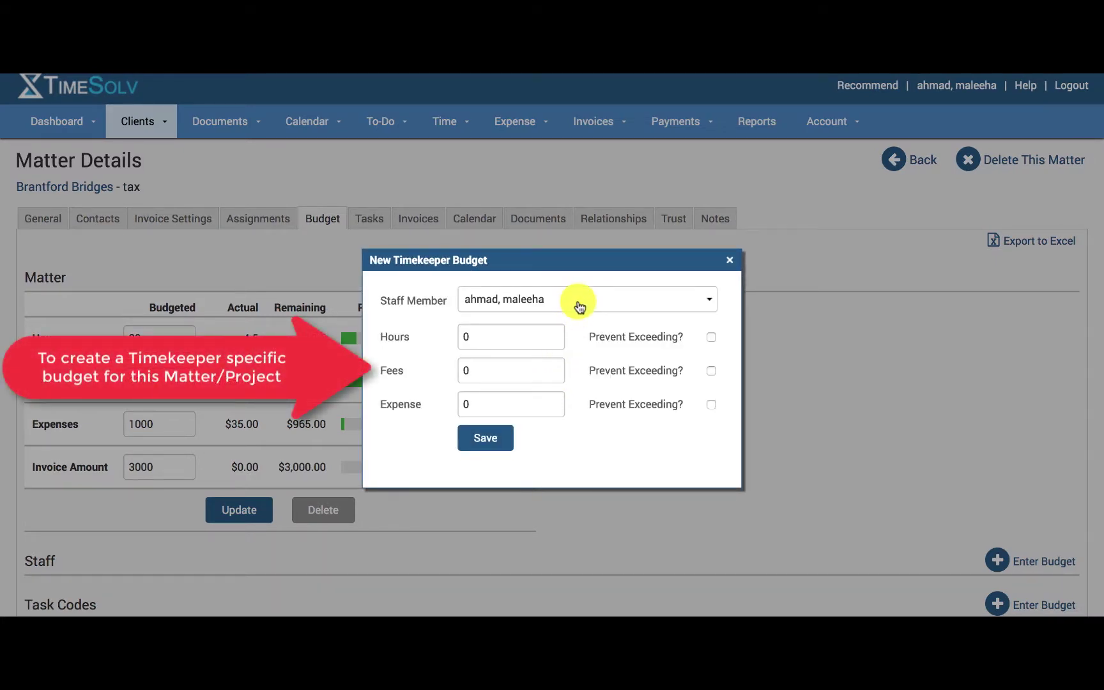
{"action": "left_click", "coordinate": [580, 308]}
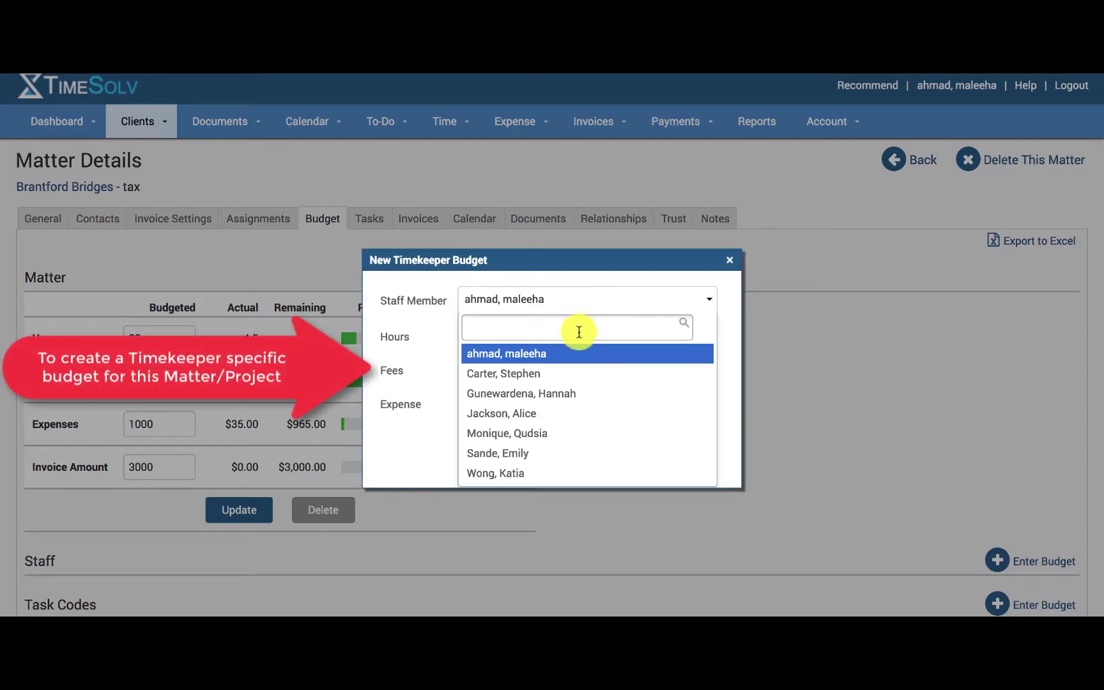
{"action": "left_click", "coordinate": [579, 375]}
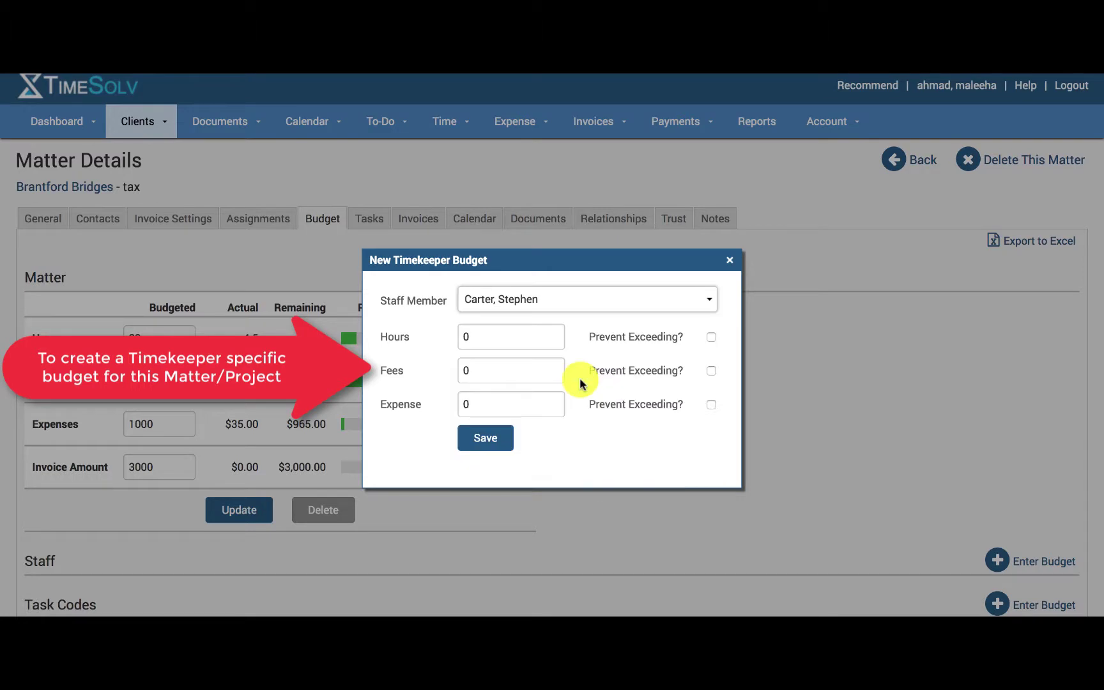
{"action": "left_click", "coordinate": [540, 342]}
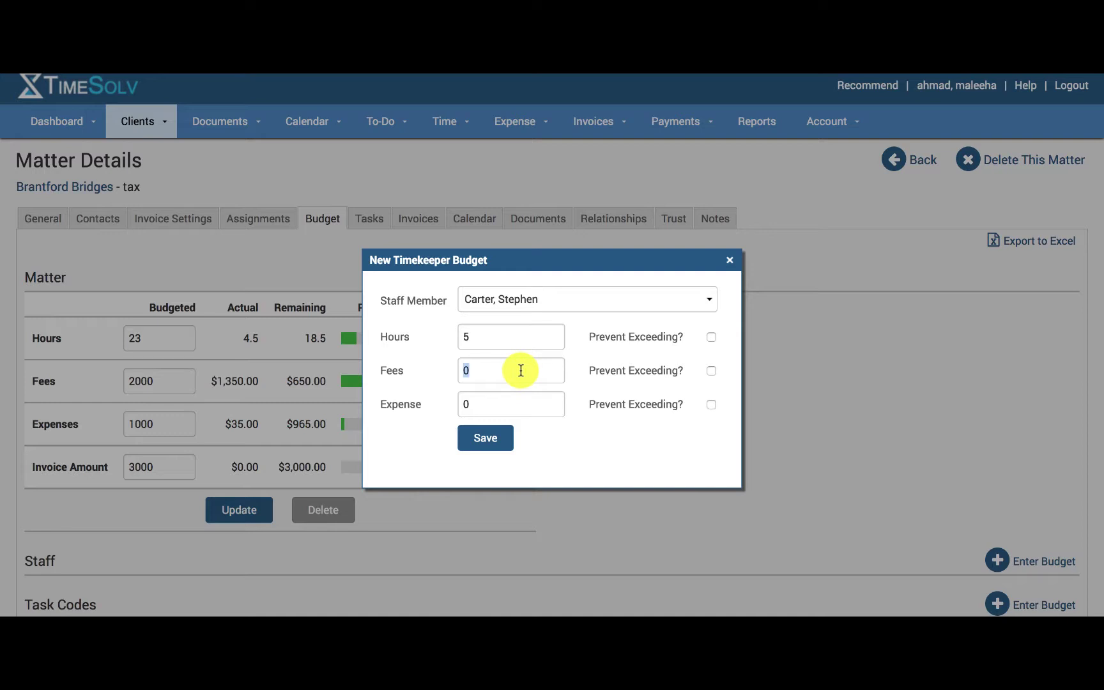
{"action": "type", "text": "500"}
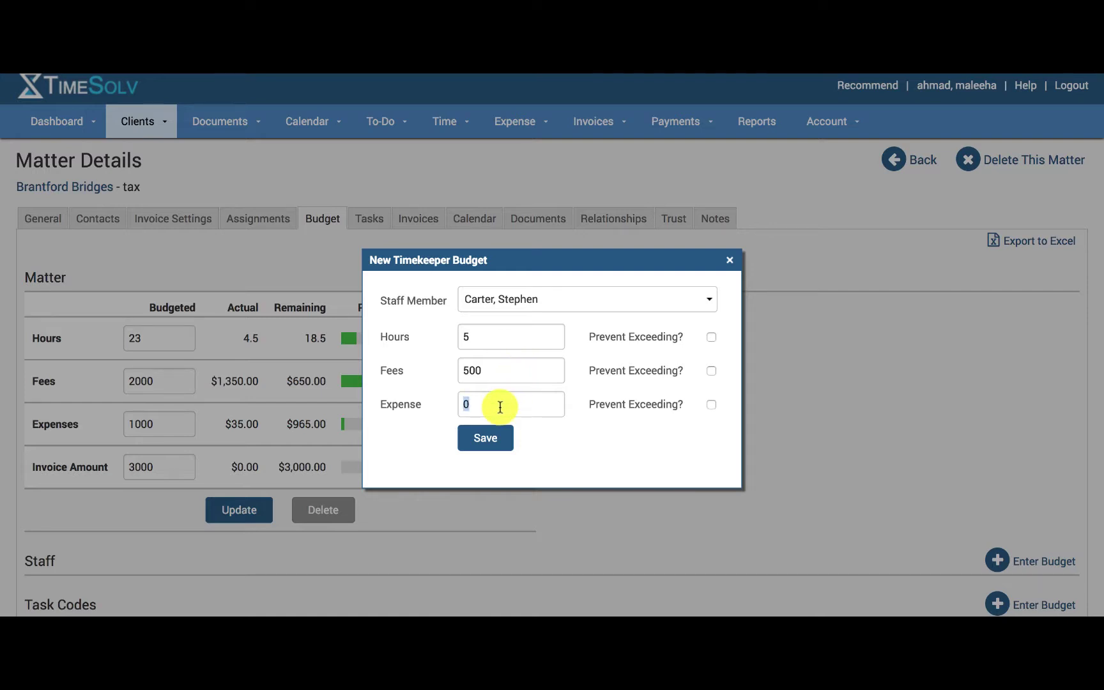
{"action": "type", "text": "100"}
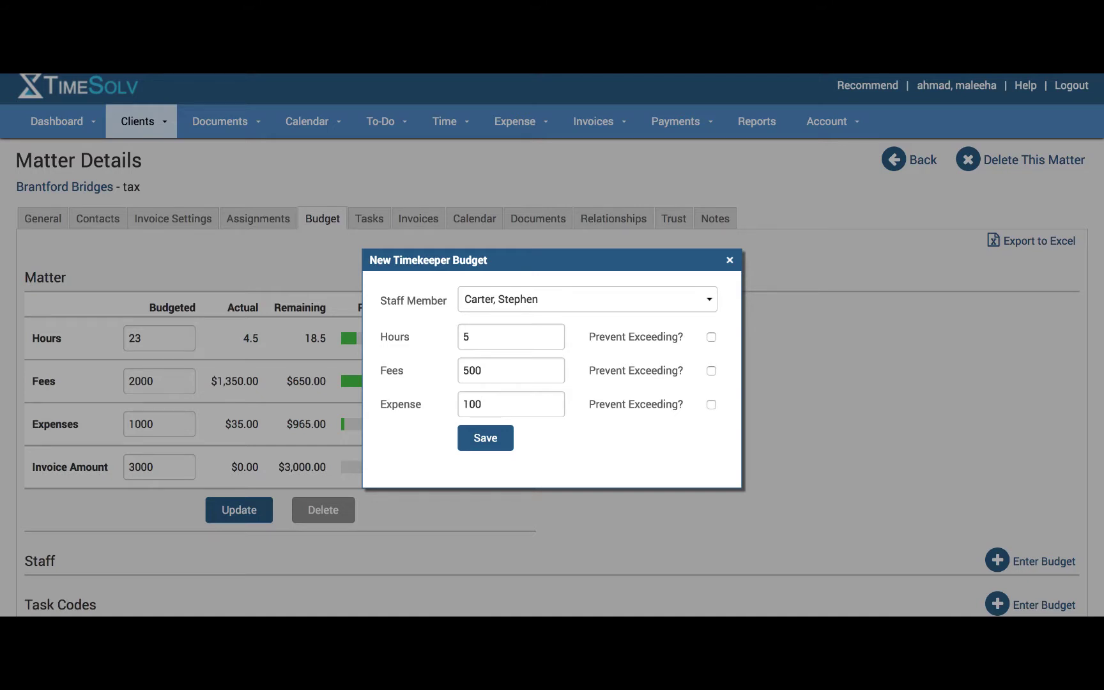
Step: Prevent exceeding for the timekeeper's hours, fees and expense, and save the timekeeper budget
{"action": "left_click", "coordinate": [711, 337]}
{"action": "left_click", "coordinate": [711, 371]}
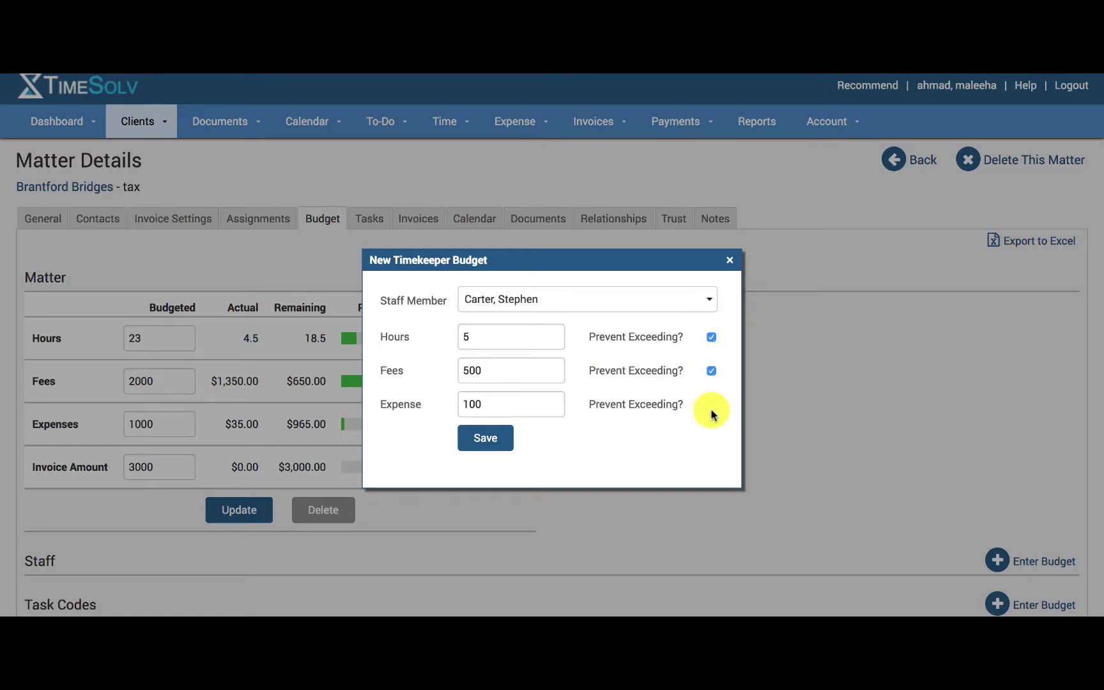
{"action": "left_click", "coordinate": [712, 404]}
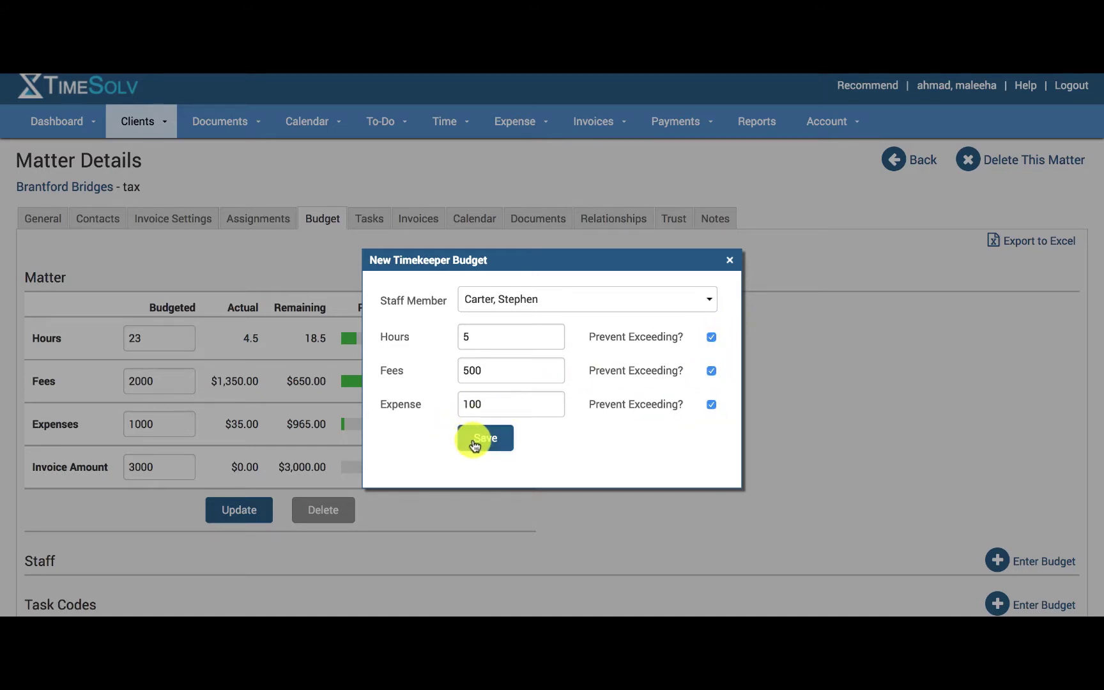
{"action": "left_click", "coordinate": [475, 441]}
Step: Update the staff member's existing budget to 6 hours and 600 in fees
{"action": "scroll", "coordinate": [473, 445], "scroll_direction": "down", "scroll_amount": 3}
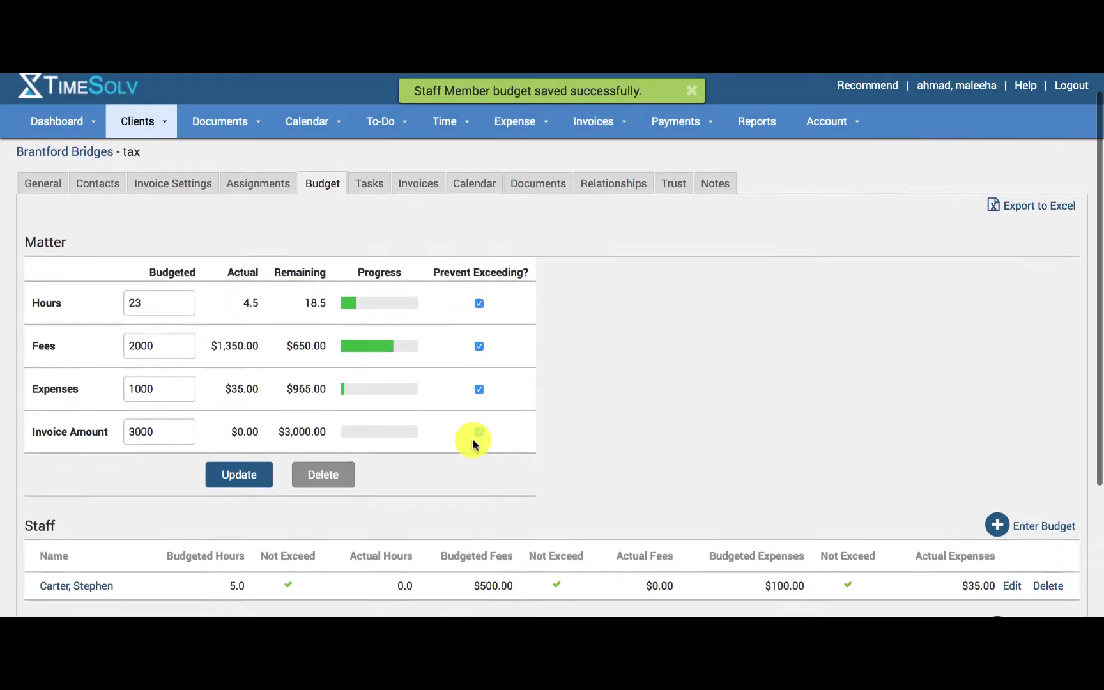
{"action": "scroll", "coordinate": [473, 443], "scroll_direction": "down", "scroll_amount": 2}
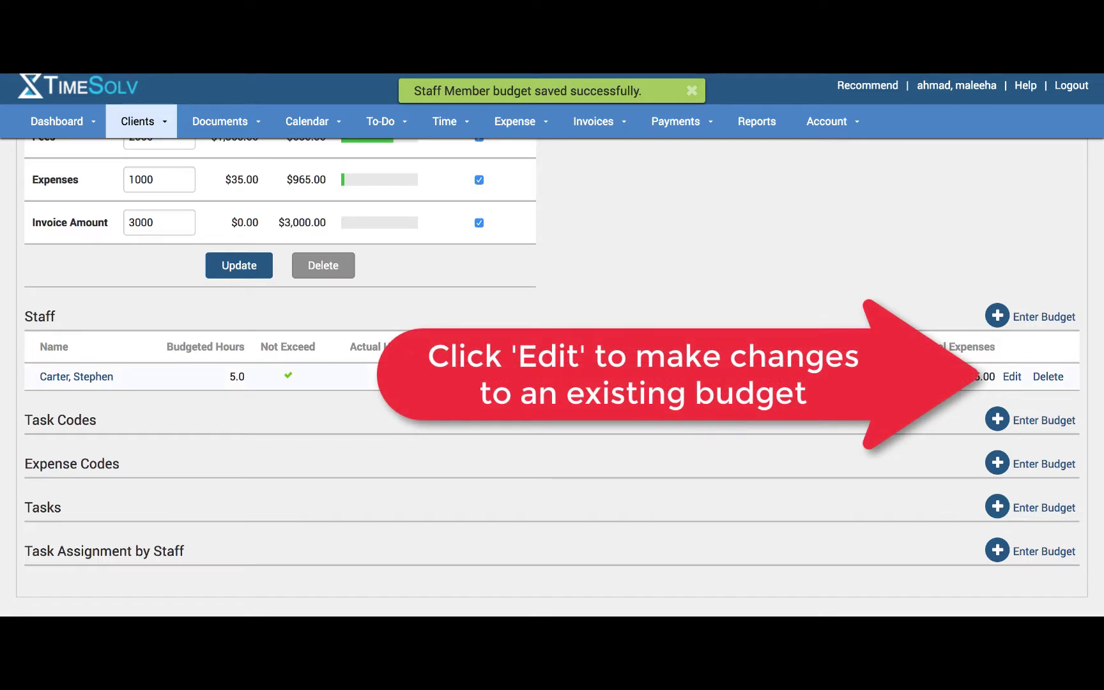
{"action": "left_click", "coordinate": [1012, 379]}
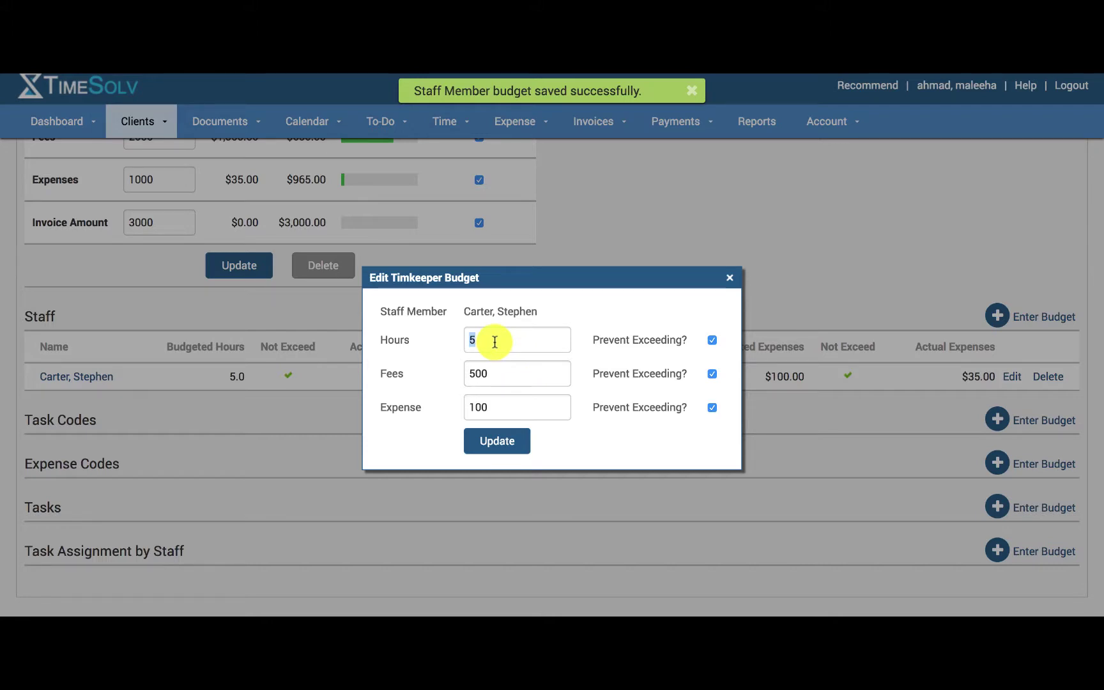
{"action": "type", "text": "6"}
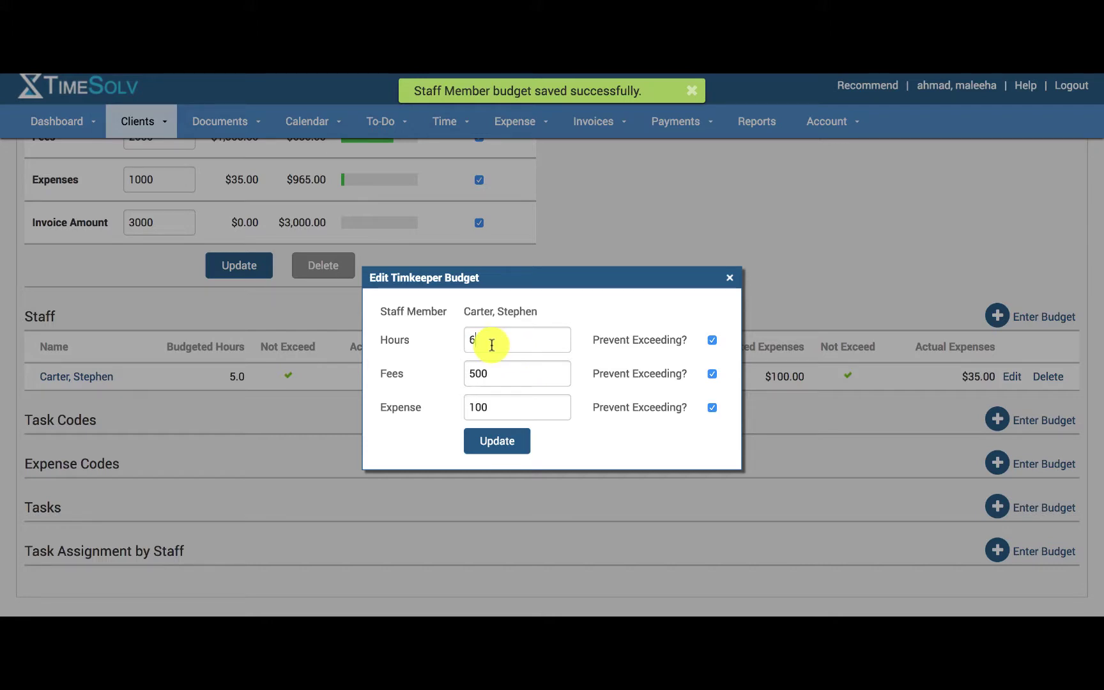
{"action": "left_click", "coordinate": [476, 373]}
{"action": "key", "text": "BackSpace"}
{"action": "type", "text": "6"}
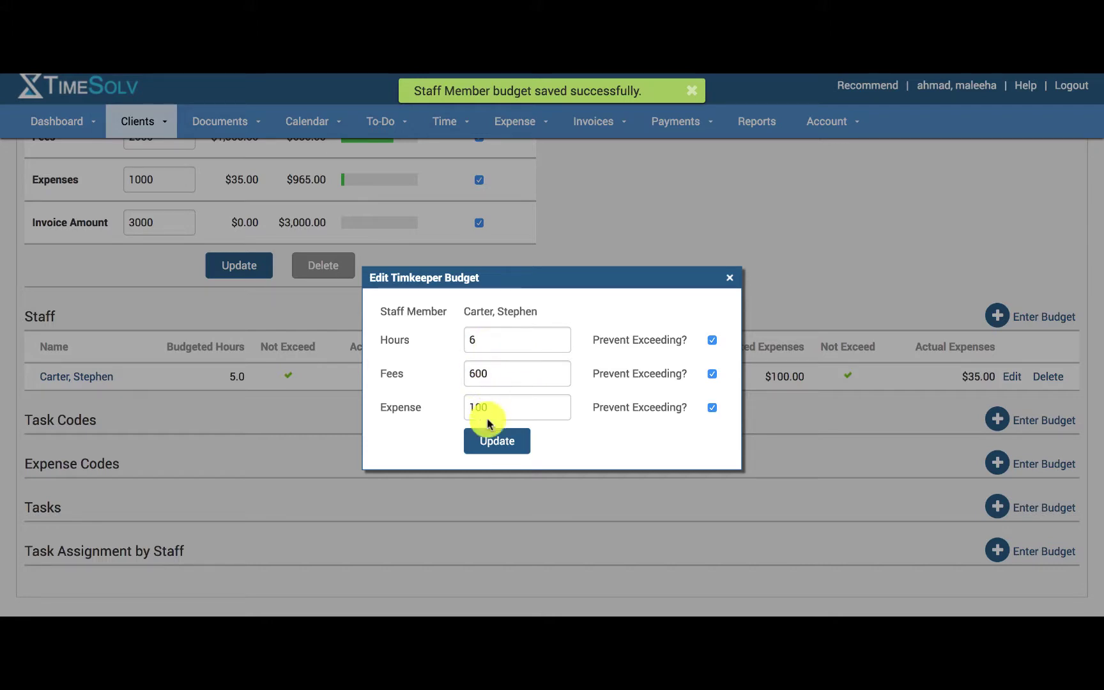
{"action": "left_click", "coordinate": [492, 442]}
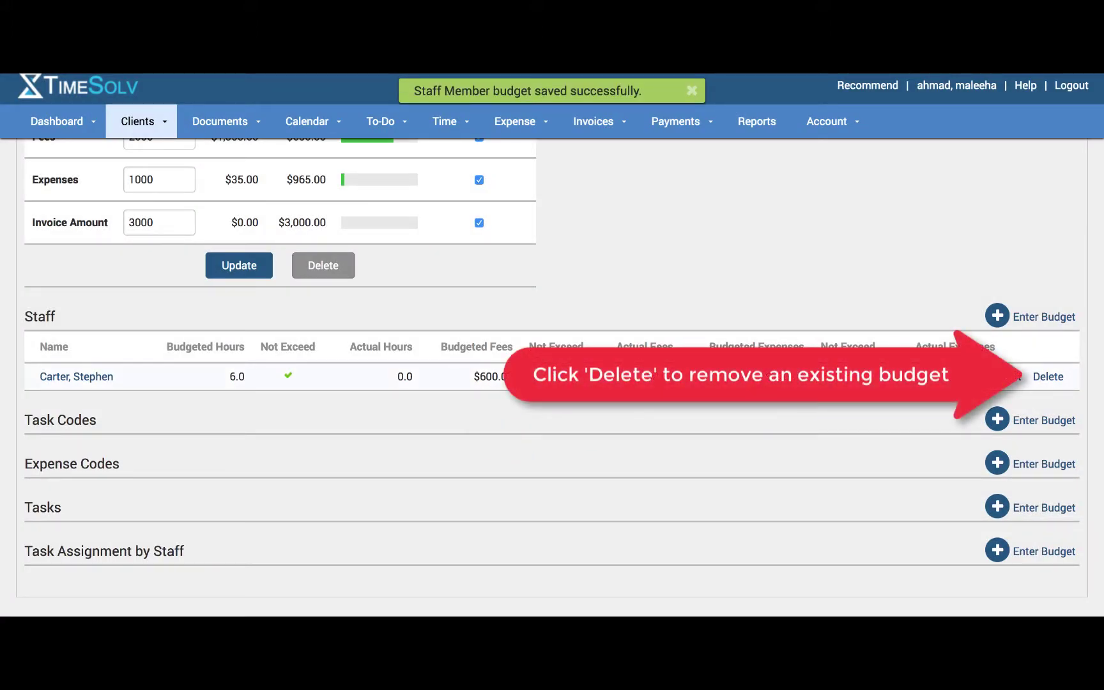
Step: Delete the staff member's budget from the matter
{"action": "left_click", "coordinate": [1047, 377]}
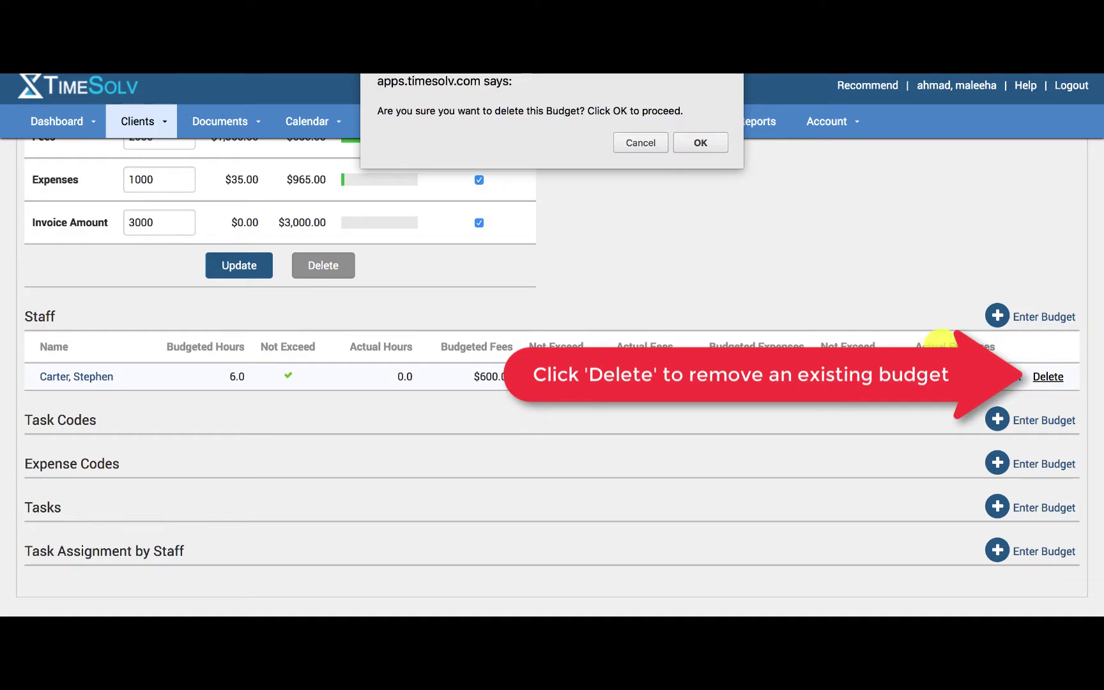
{"action": "left_click", "coordinate": [700, 141]}
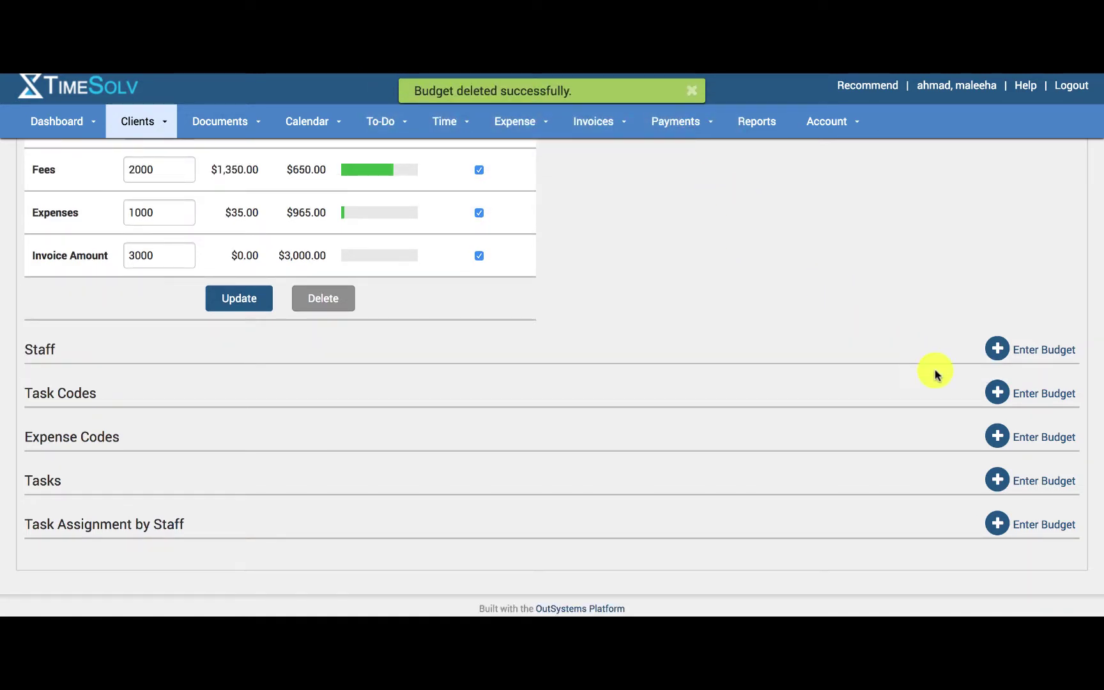
Step: Save a task code budget for Consulting with 2 hours and 200 in fees, preventing only the fees from being exceeded
{"action": "left_click", "coordinate": [998, 394]}
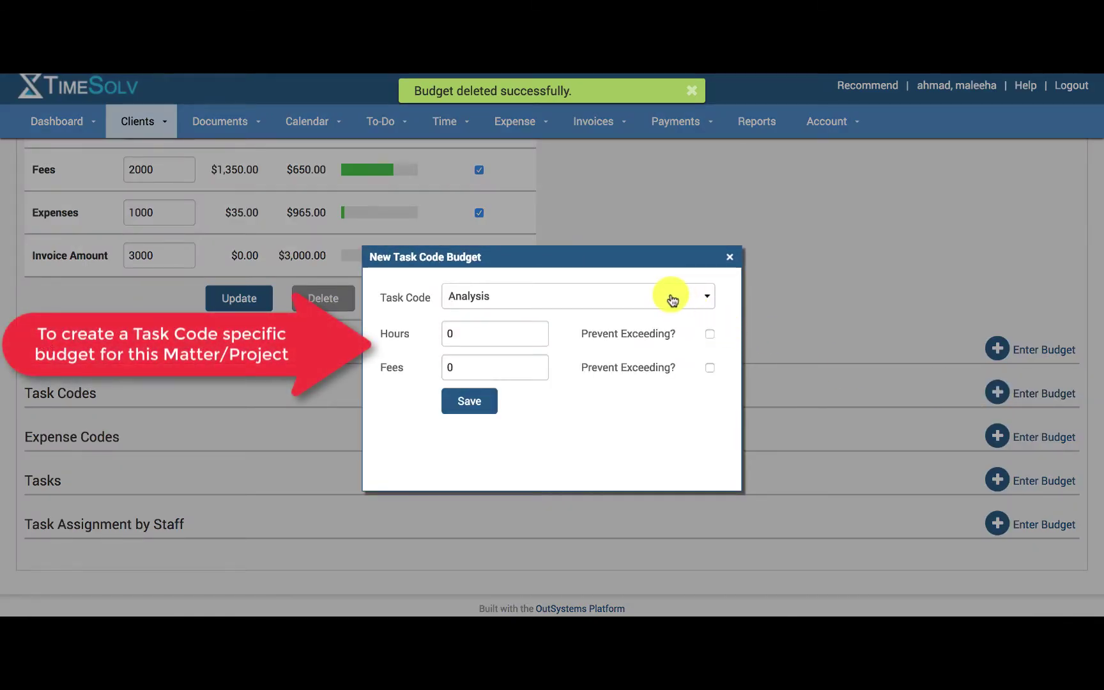
{"action": "left_click", "coordinate": [672, 296]}
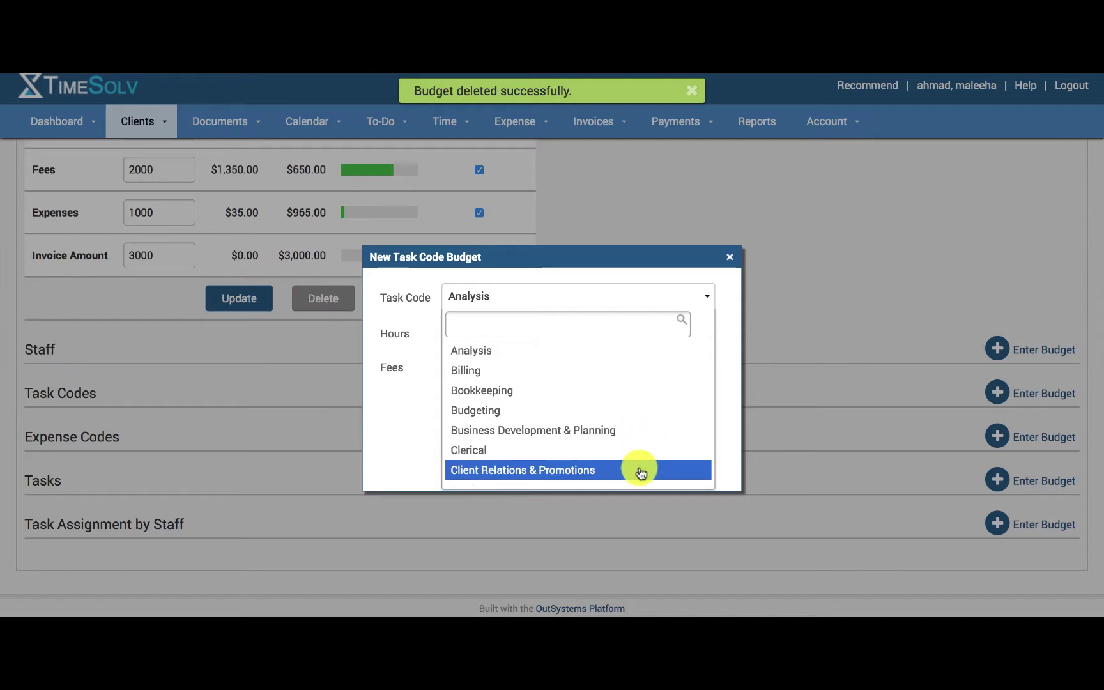
{"action": "scroll", "coordinate": [641, 473], "scroll_direction": "down", "scroll_amount": 4}
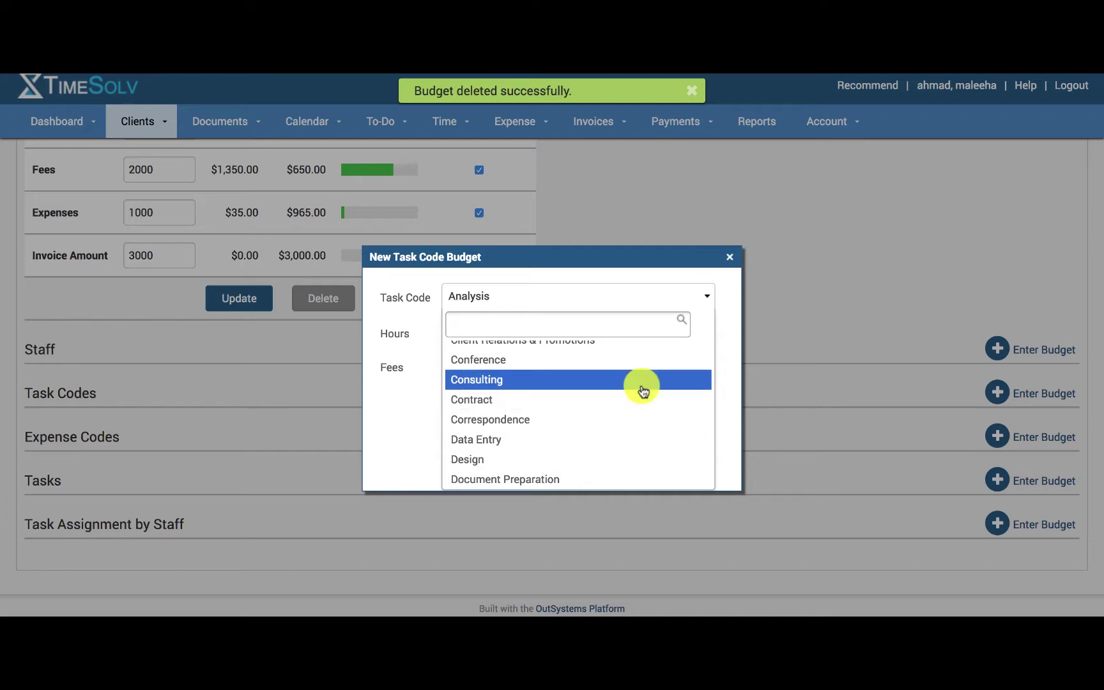
{"action": "left_click", "coordinate": [641, 382]}
{"action": "double_click", "coordinate": [526, 336]}
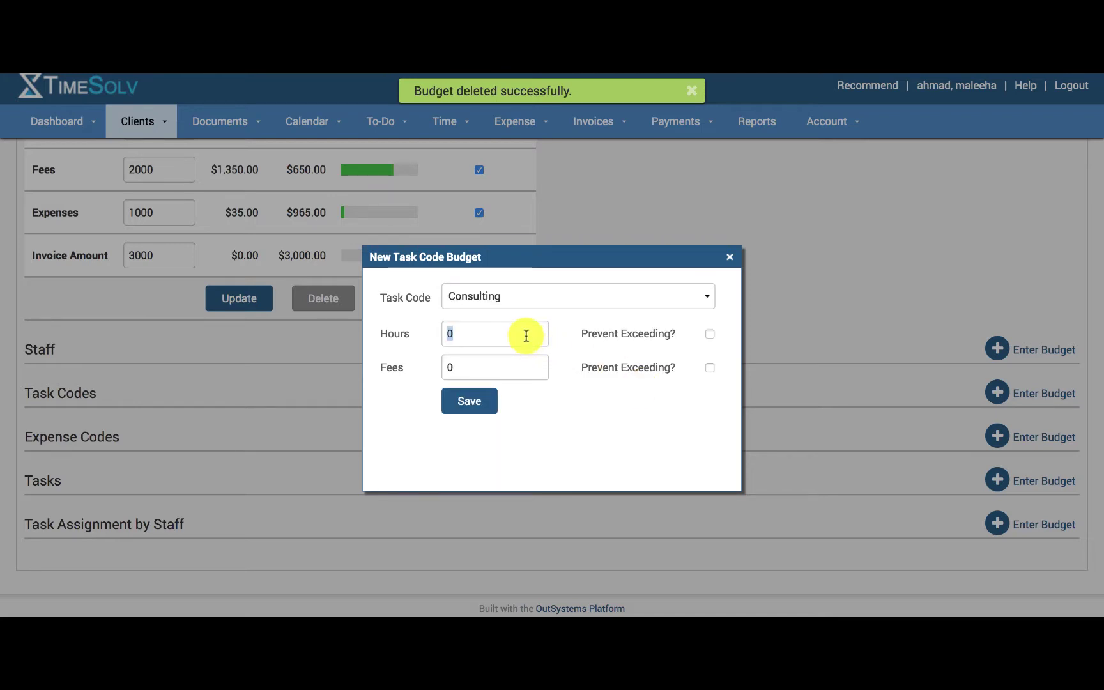
{"action": "type", "text": "2"}
{"action": "double_click", "coordinate": [512, 370]}
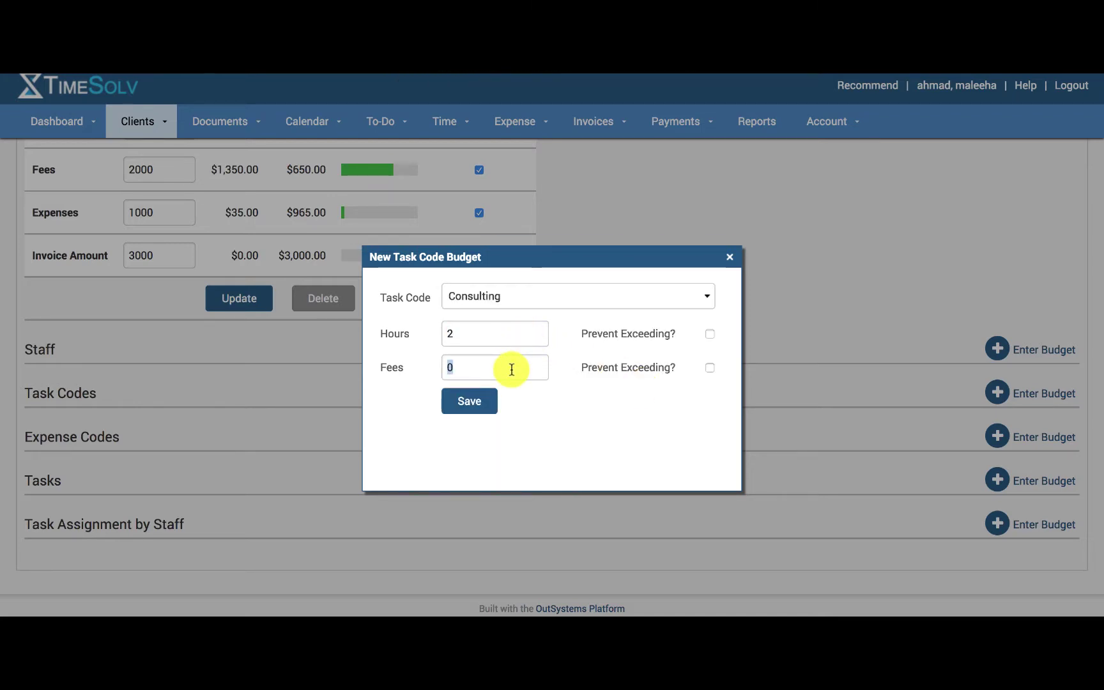
{"action": "left_click", "coordinate": [472, 400]}
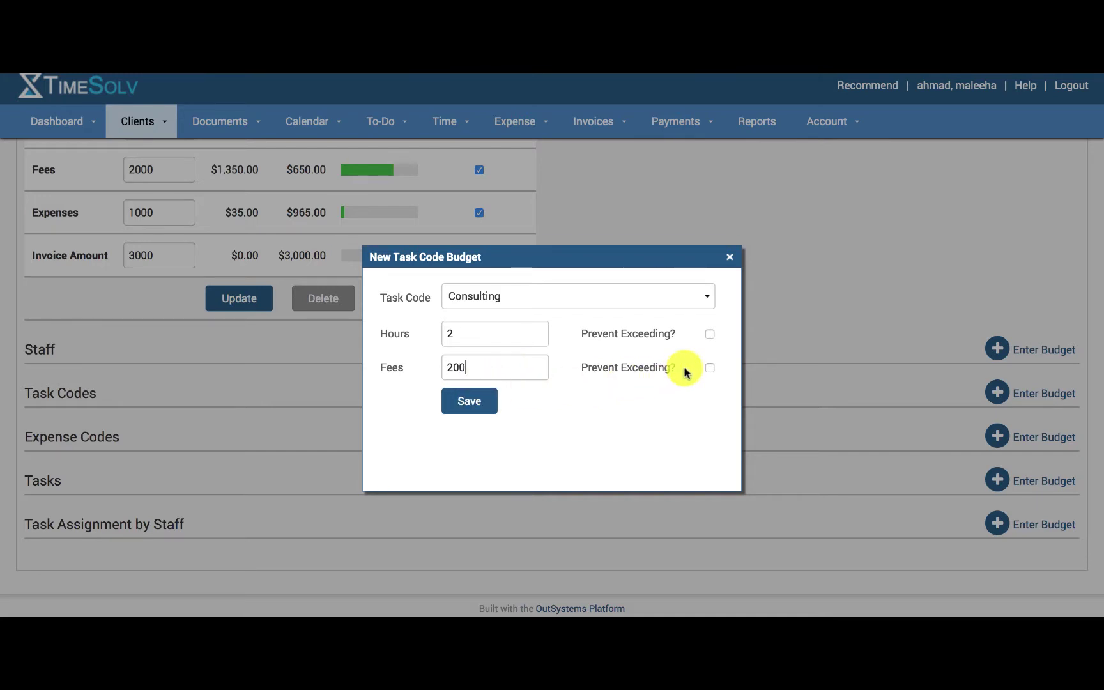
{"action": "left_click", "coordinate": [710, 368]}
{"action": "left_click", "coordinate": [473, 402]}
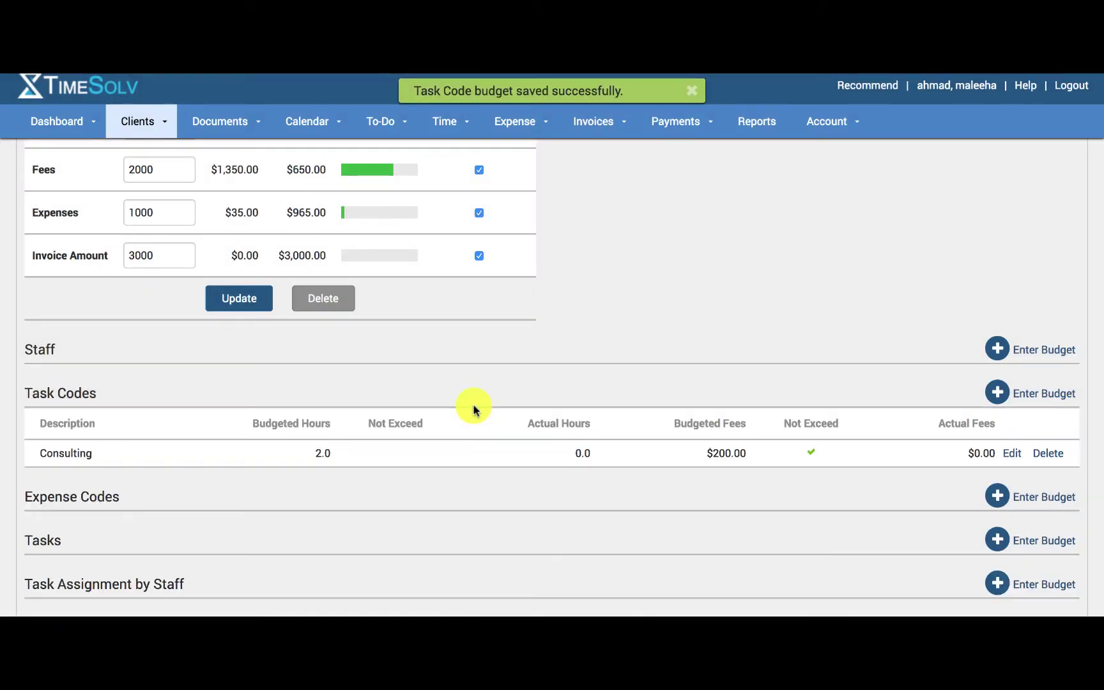
Step: Create and save an expense code budget for Conference with 100 in expenses
{"action": "scroll", "coordinate": [474, 409], "scroll_direction": "down", "scroll_amount": 2}
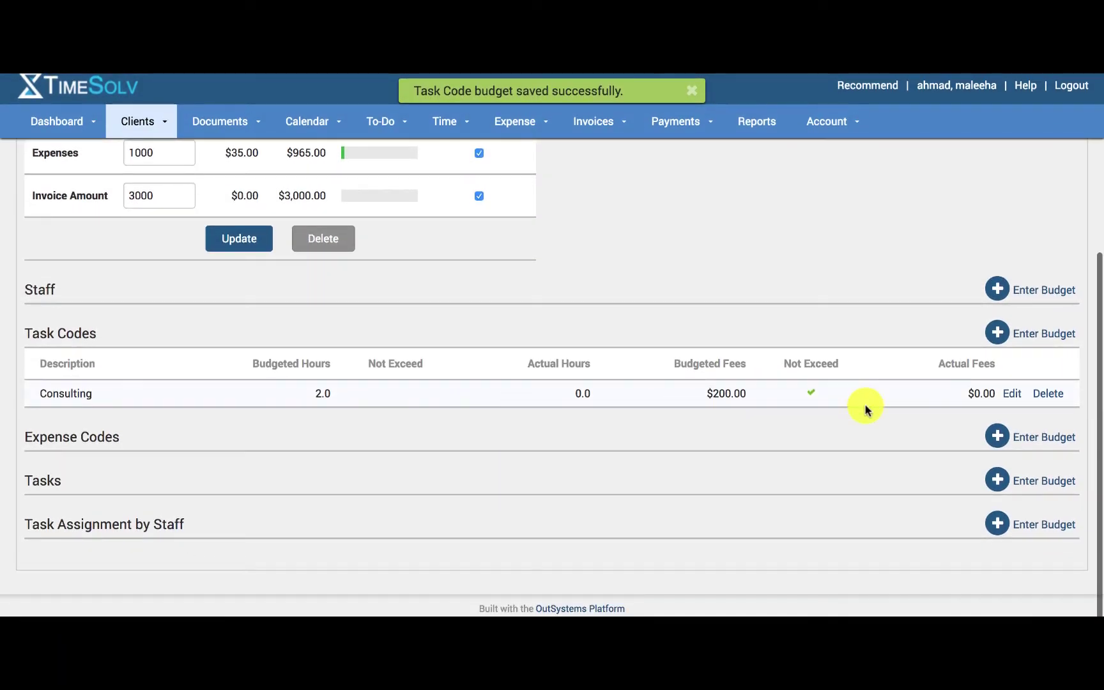
{"action": "left_click", "coordinate": [1001, 440]}
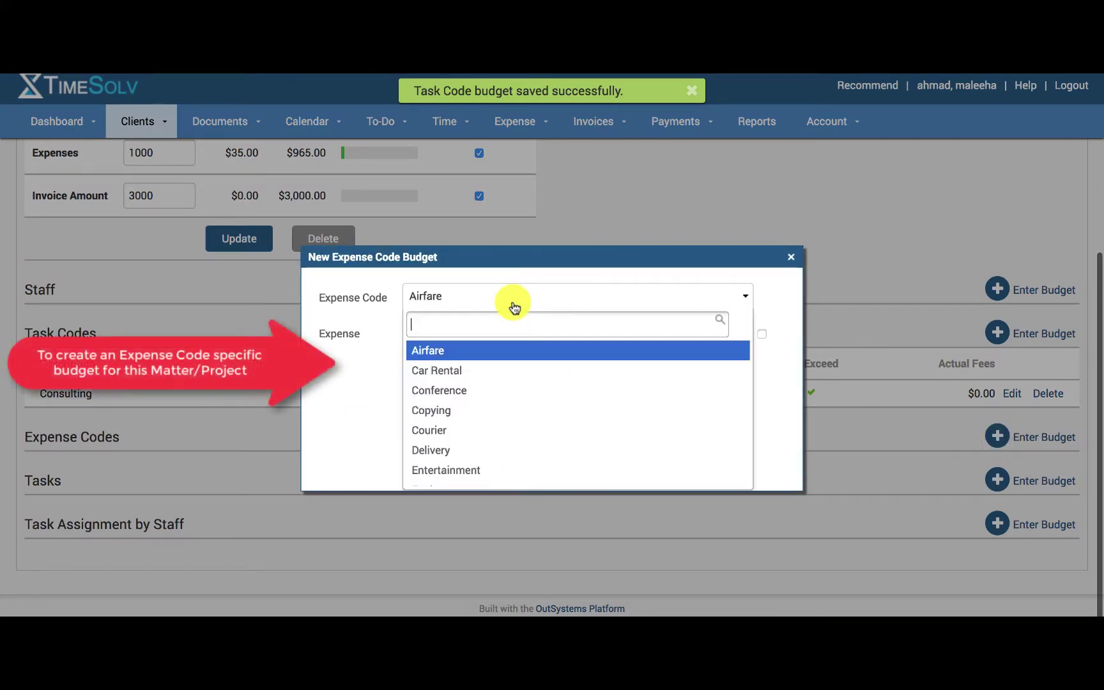
{"action": "left_click", "coordinate": [511, 304]}
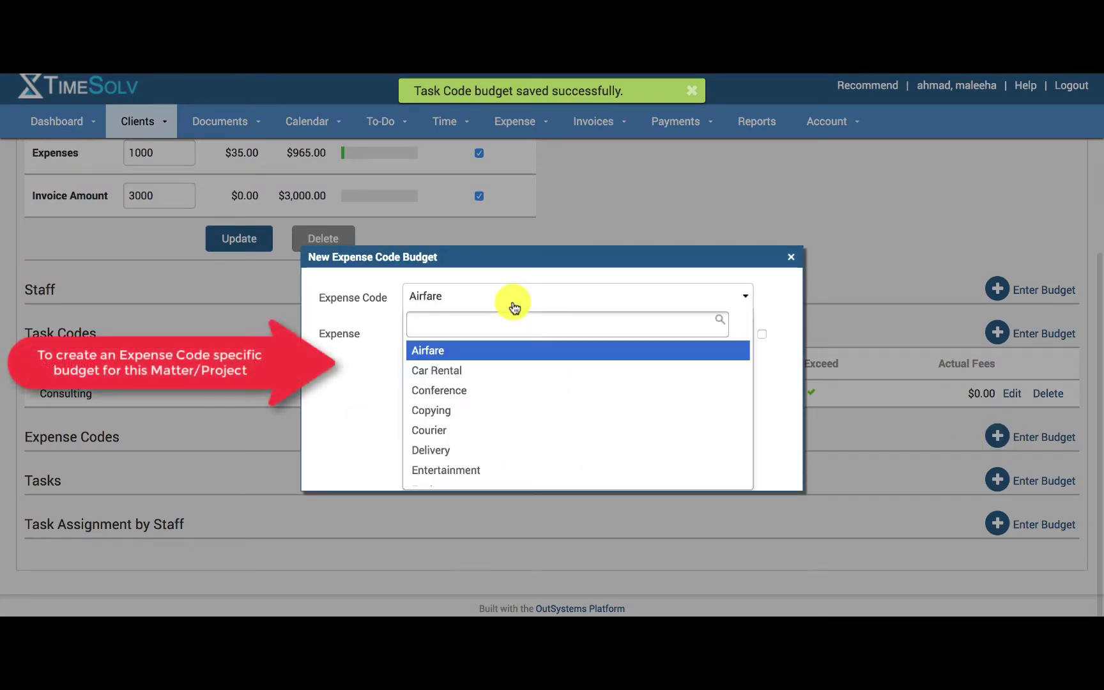
{"action": "left_click", "coordinate": [481, 398]}
{"action": "double_click", "coordinate": [462, 330]}
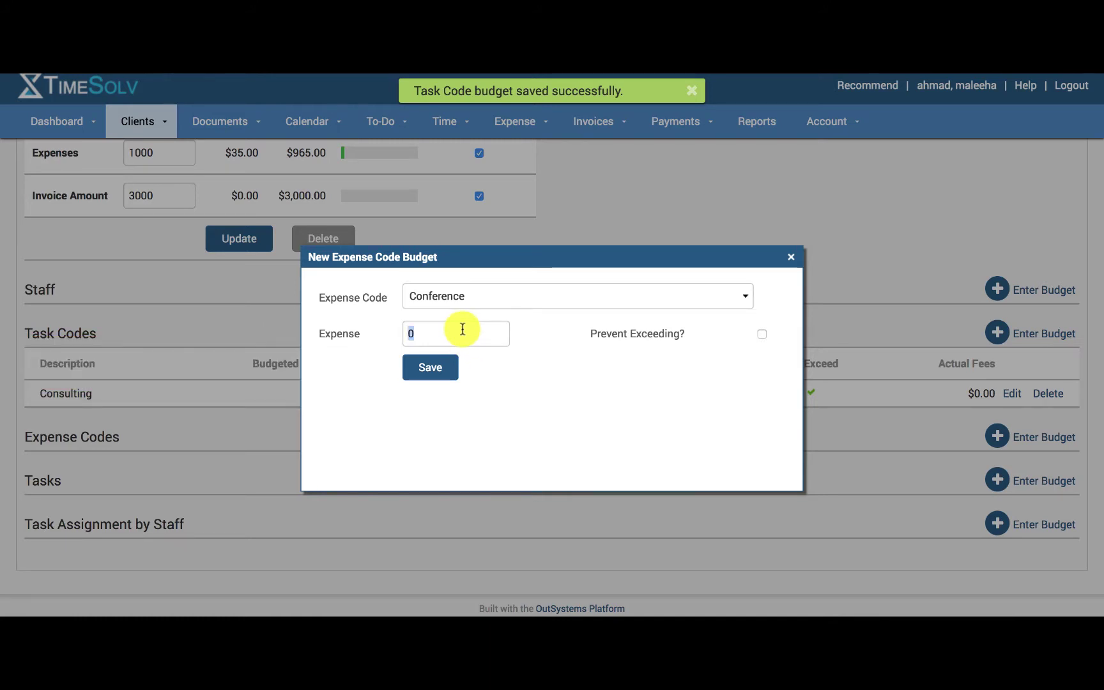
{"action": "type", "text": "100"}
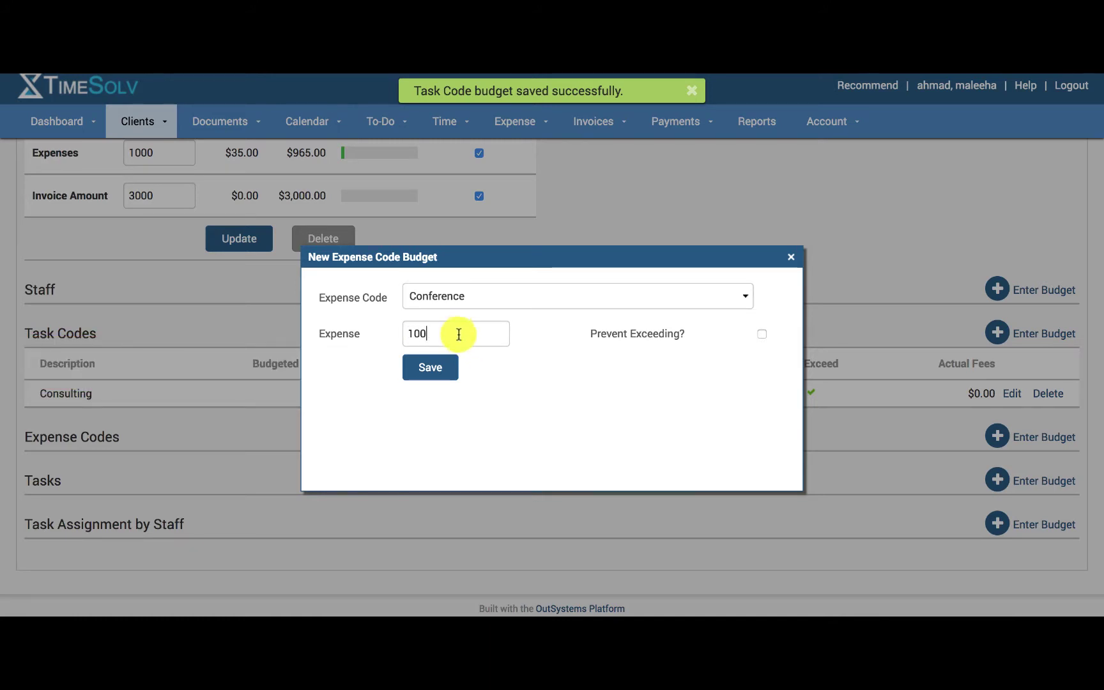
{"action": "left_click", "coordinate": [439, 369]}
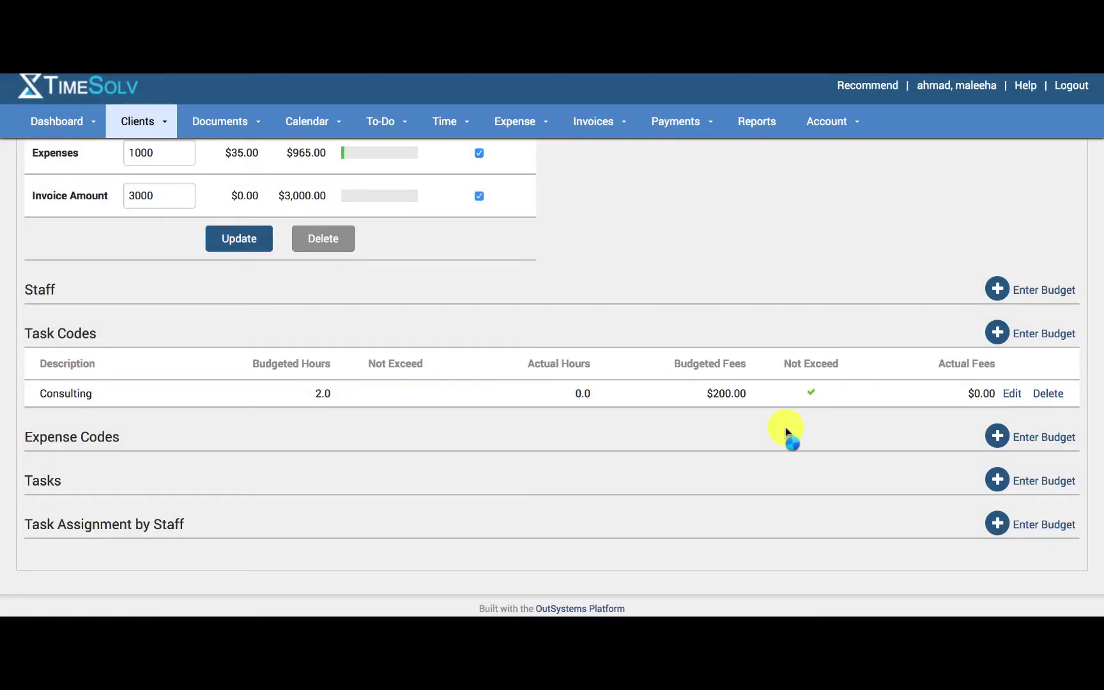
Step: Create and save a task budget for the Review task with 3 hours and 300 in fees
{"action": "left_click", "coordinate": [1038, 480]}
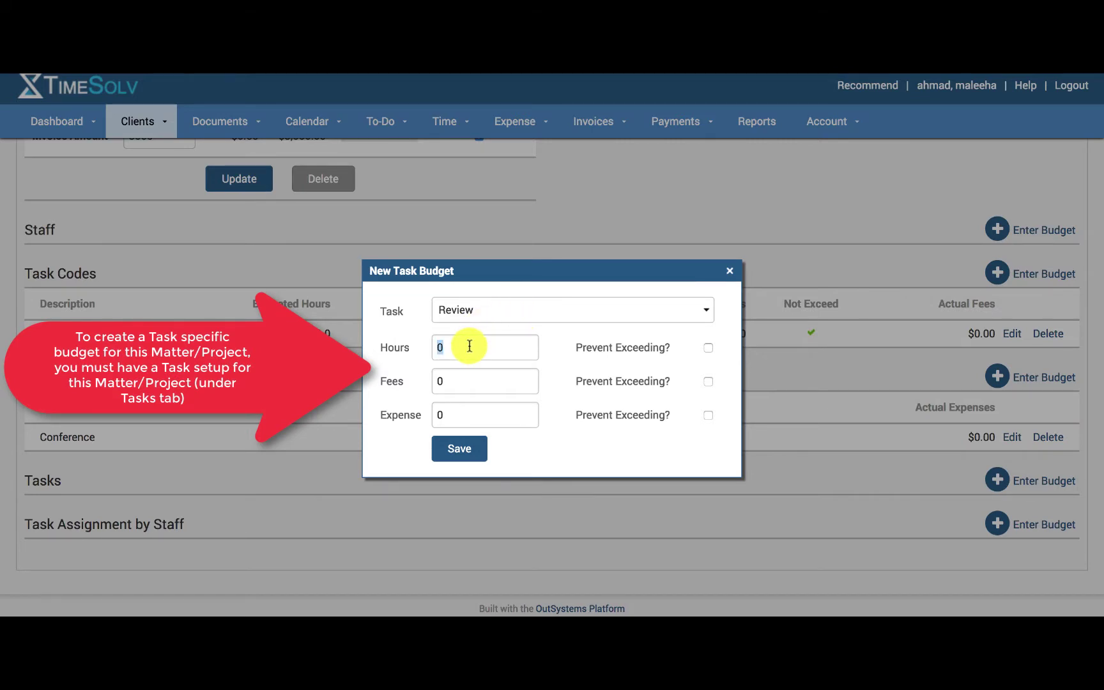
{"action": "type", "text": "3"}
{"action": "left_click", "coordinate": [465, 383]}
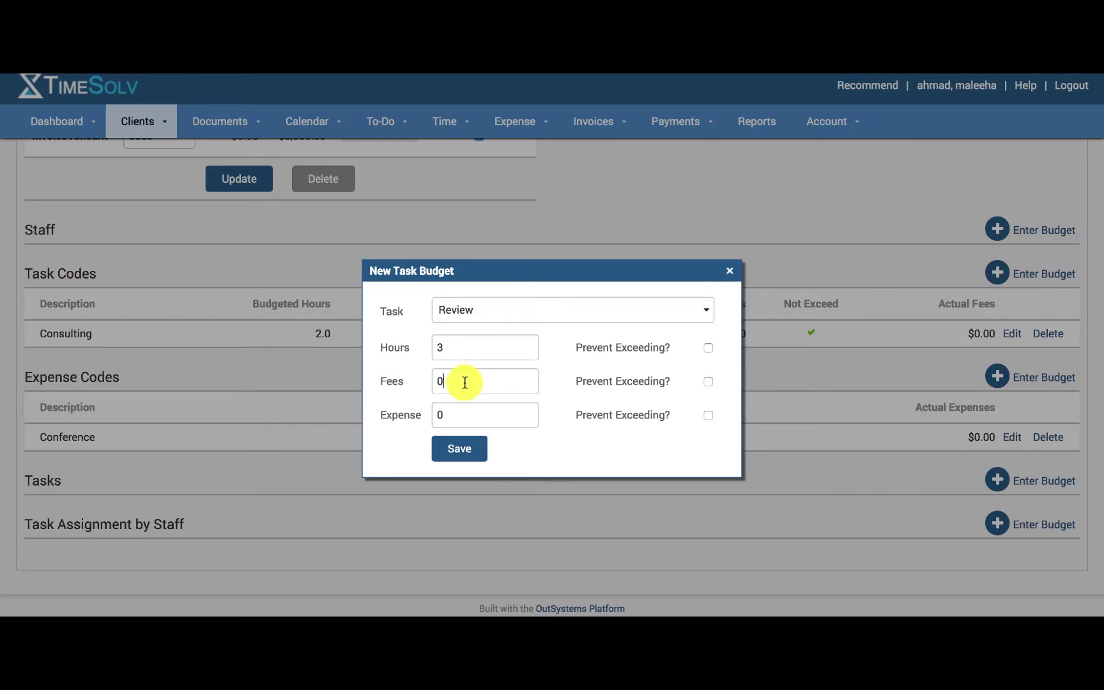
{"action": "type", "text": "300"}
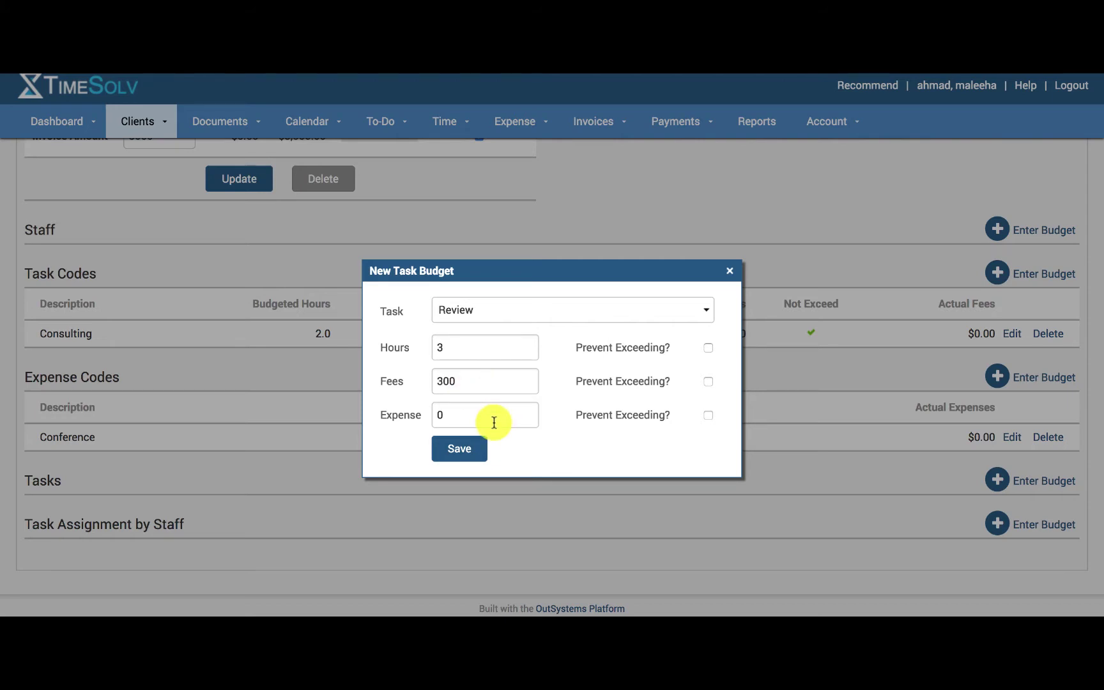
{"action": "left_click", "coordinate": [474, 452]}
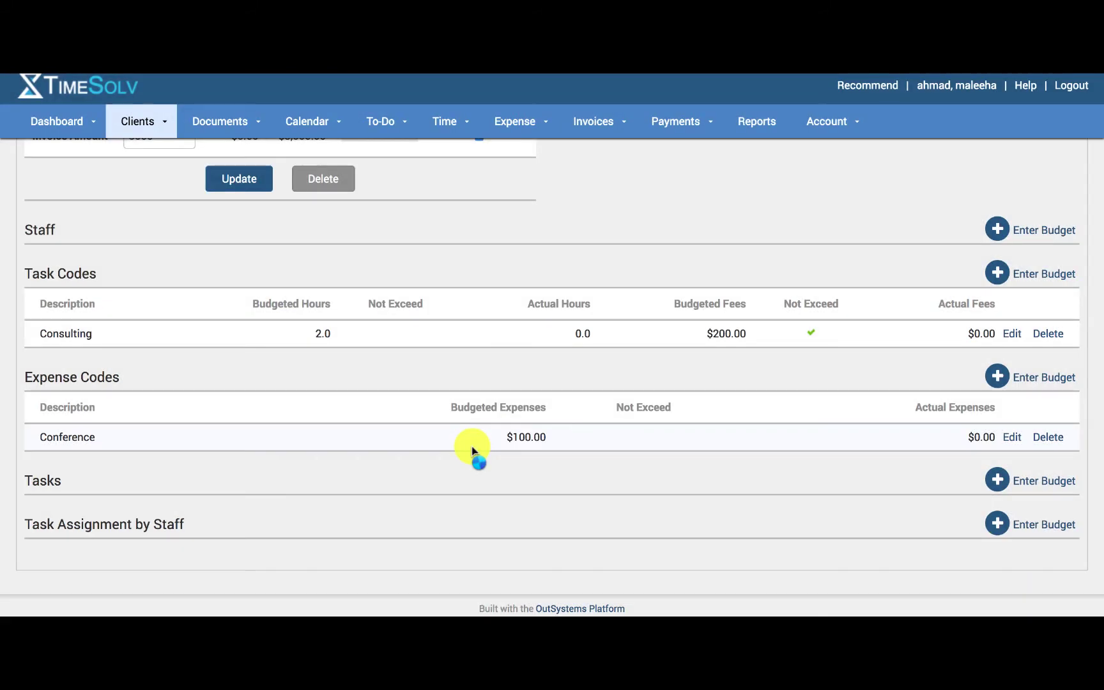
Step: Save a task assignment budget for the fourth listed staff member on Review with 3 hours and 300 in fees, preventing both from being exceeded
{"action": "scroll", "coordinate": [473, 448], "scroll_direction": "down", "scroll_amount": 1}
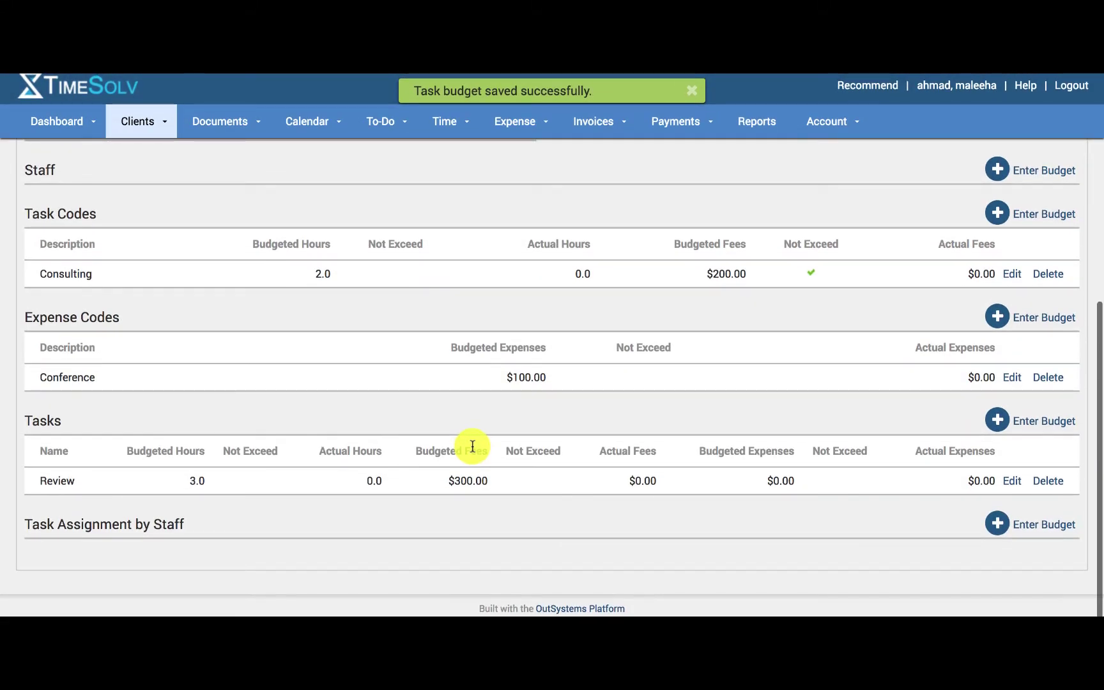
{"action": "left_click", "coordinate": [998, 524]}
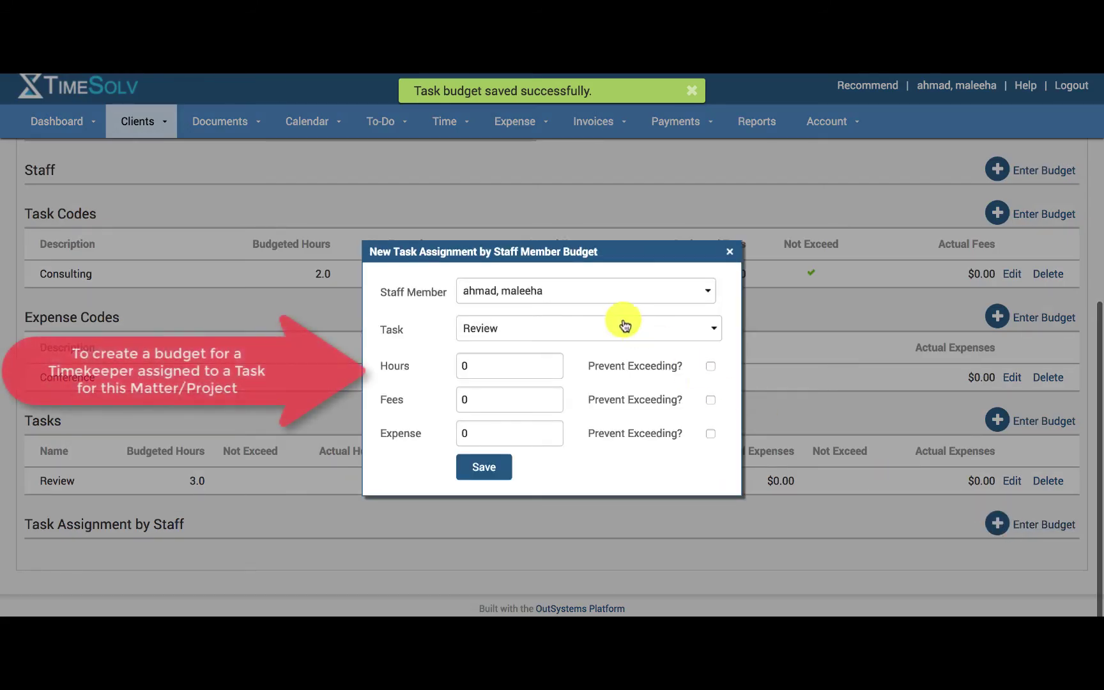
{"action": "left_click", "coordinate": [587, 293]}
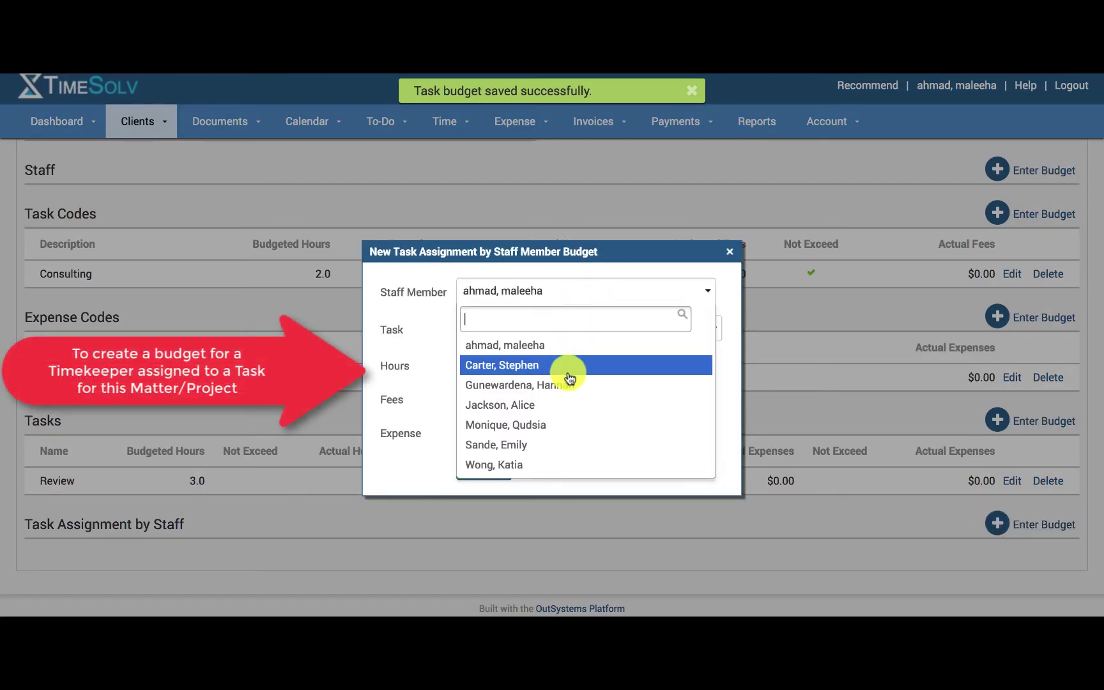
{"action": "left_click", "coordinate": [572, 406]}
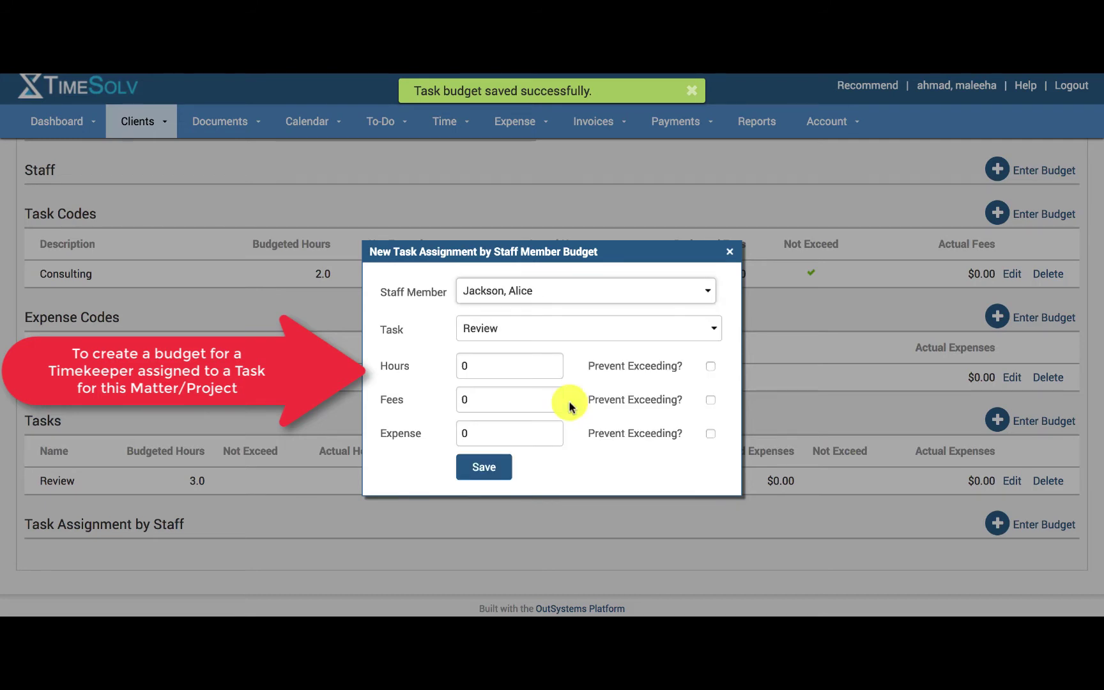
{"action": "double_click", "coordinate": [534, 363]}
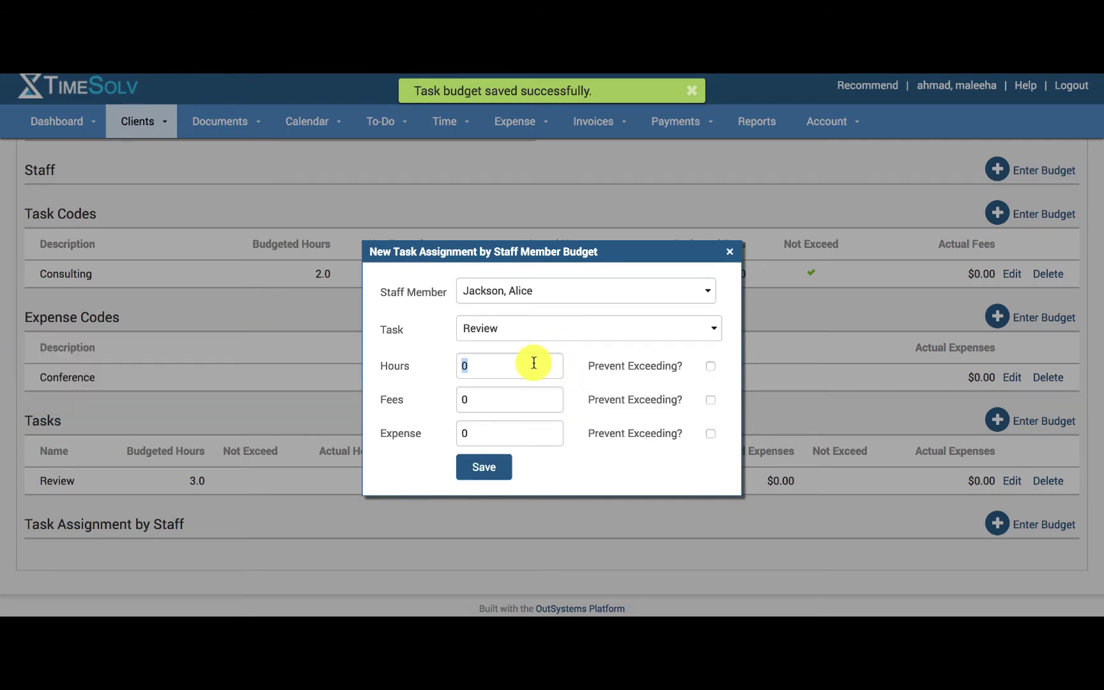
{"action": "type", "text": "3"}
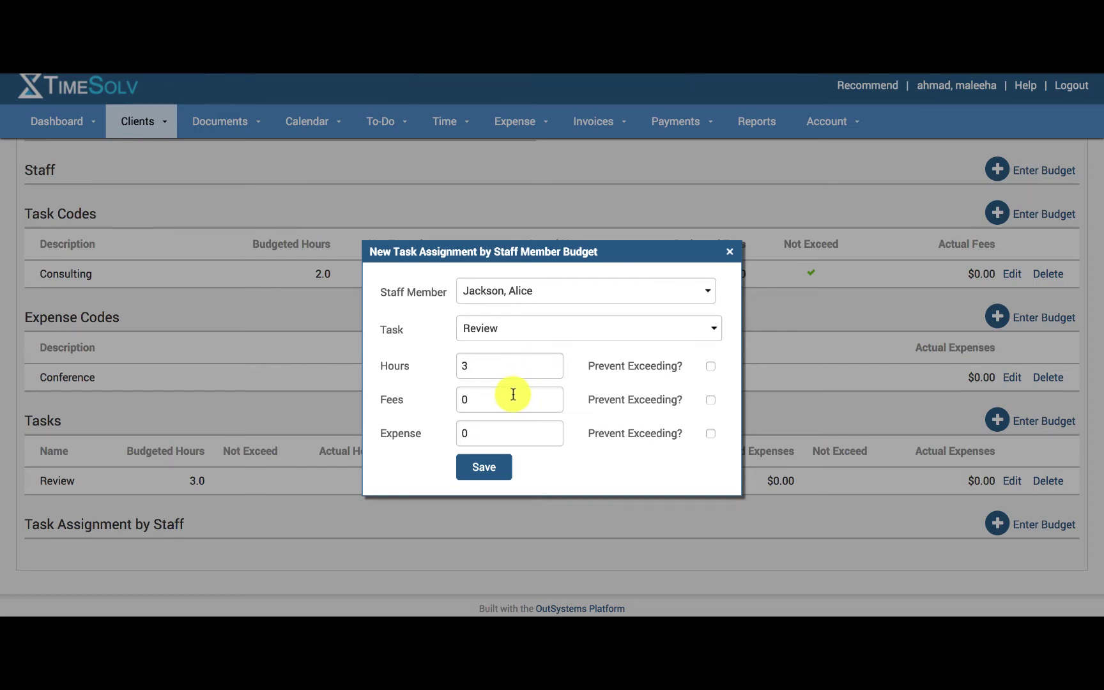
{"action": "type", "text": "300"}
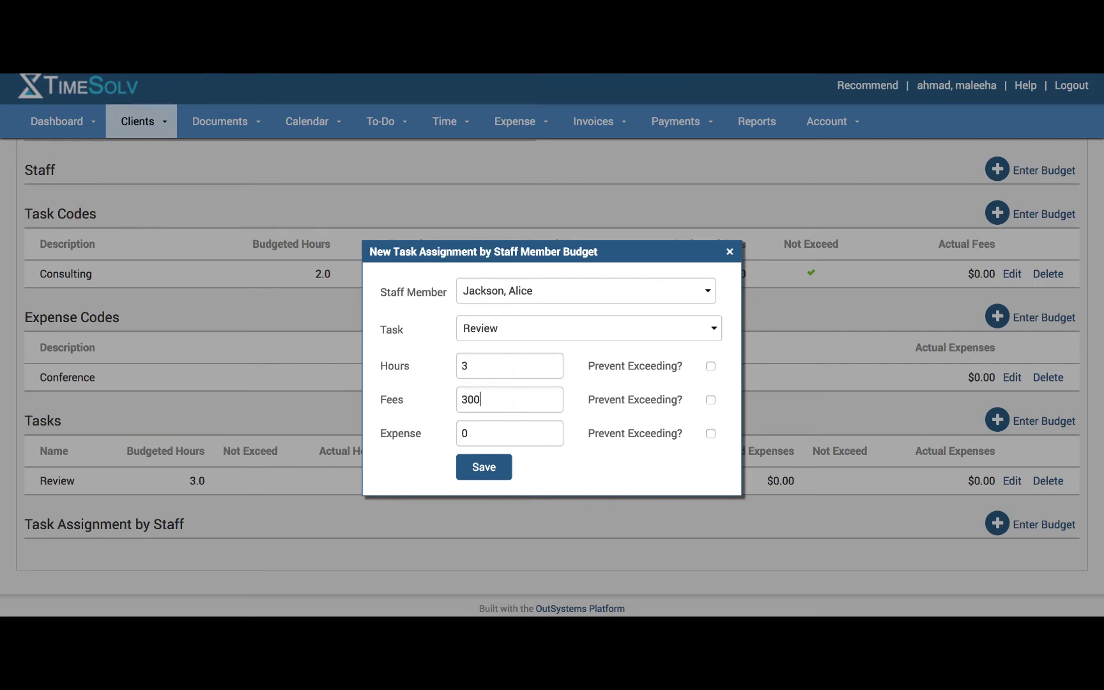
{"action": "left_click", "coordinate": [710, 368]}
{"action": "left_click", "coordinate": [710, 401]}
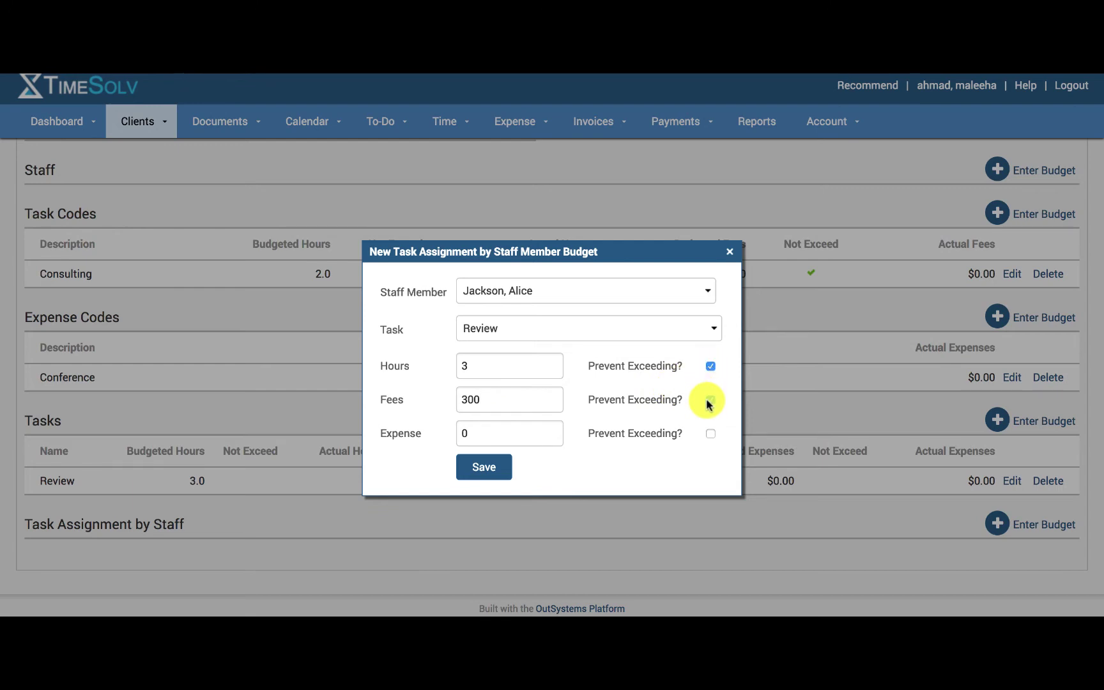
{"action": "left_click", "coordinate": [473, 468]}
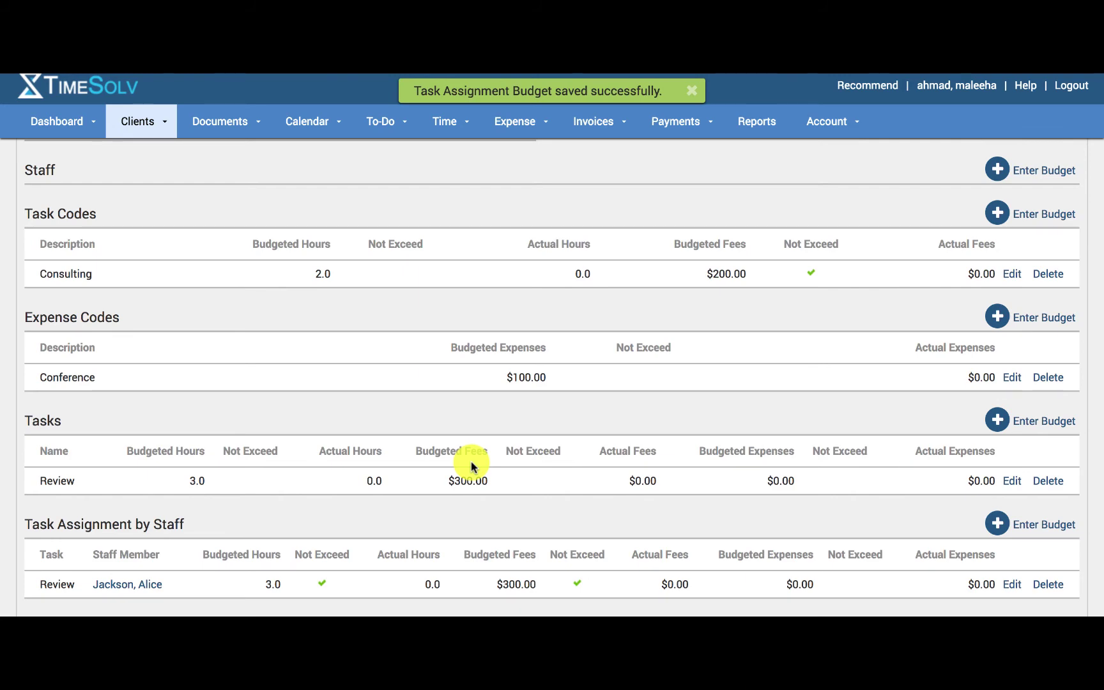
{"action": "scroll", "coordinate": [471, 461], "scroll_direction": "up", "scroll_amount": 5}
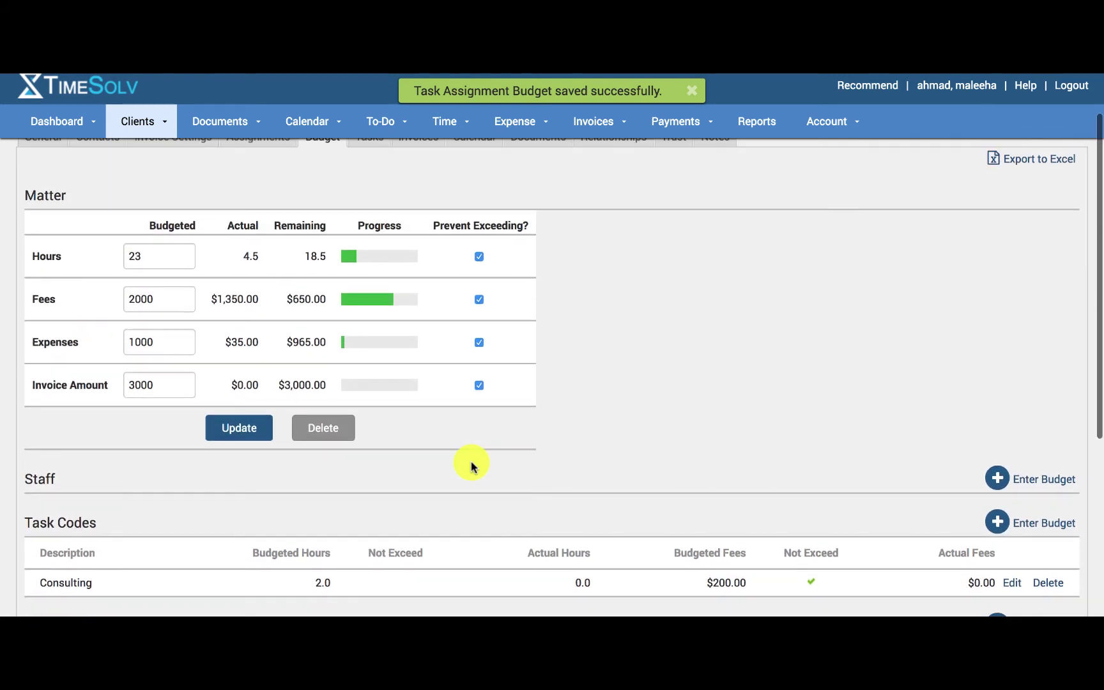
{"action": "scroll", "coordinate": [471, 462], "scroll_direction": "up", "scroll_amount": 1}
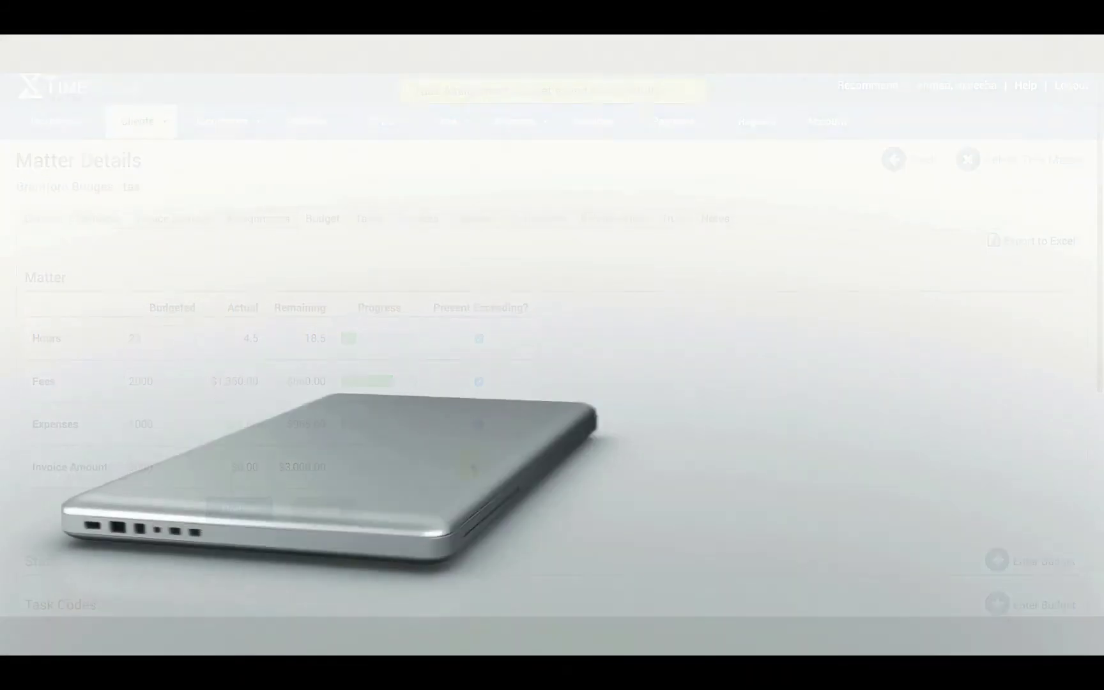